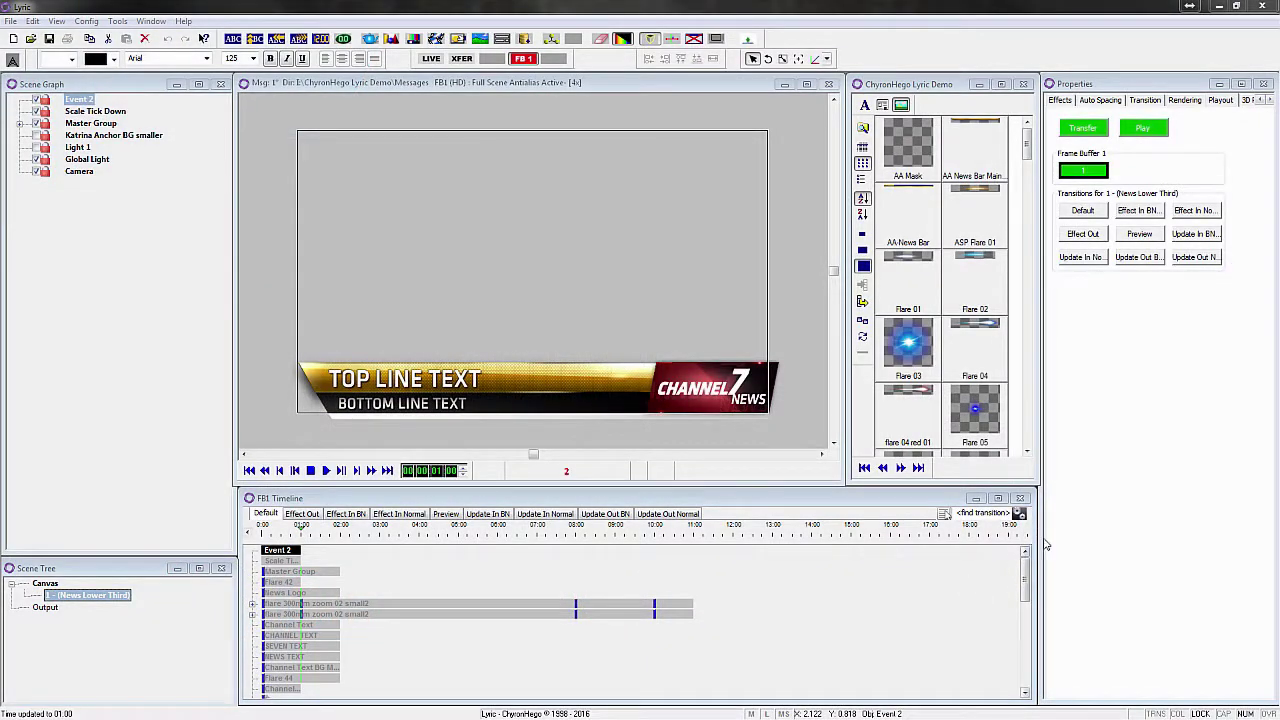
- Add an empty transition named "master" to the News Lower Third scene, with the Master Group selected
left_click(1146, 101)
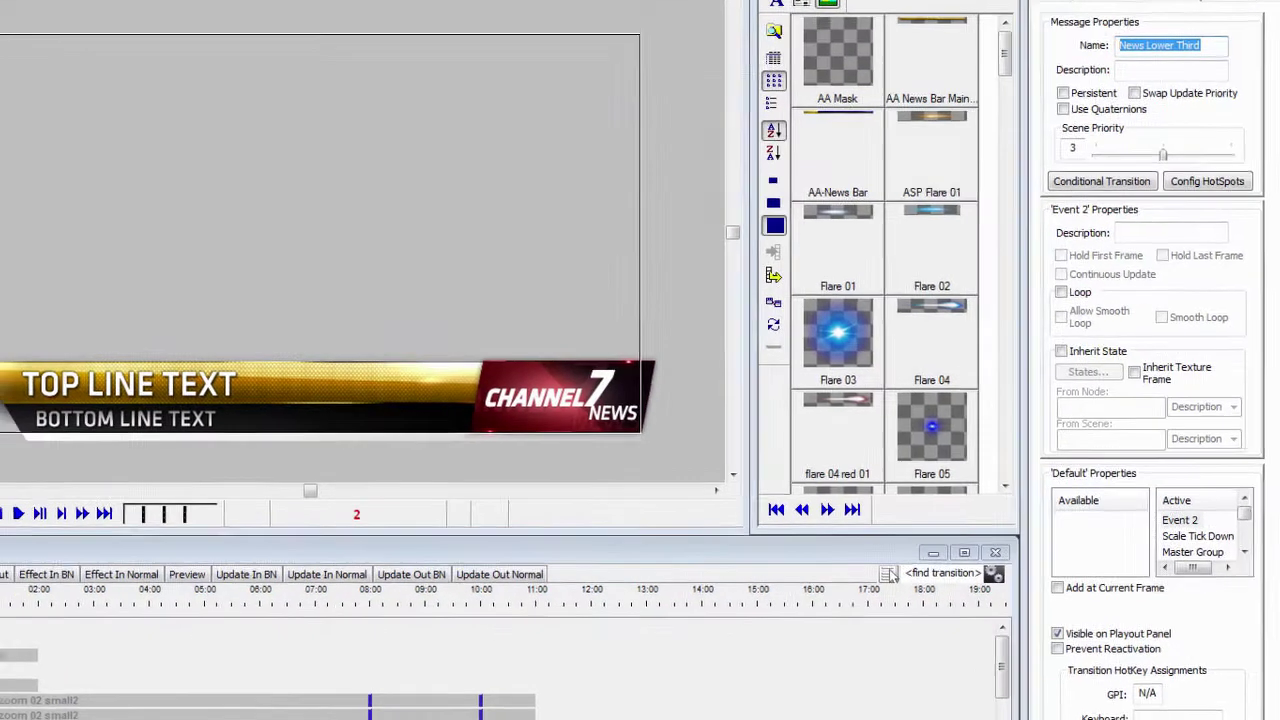
left_click(2, 675)
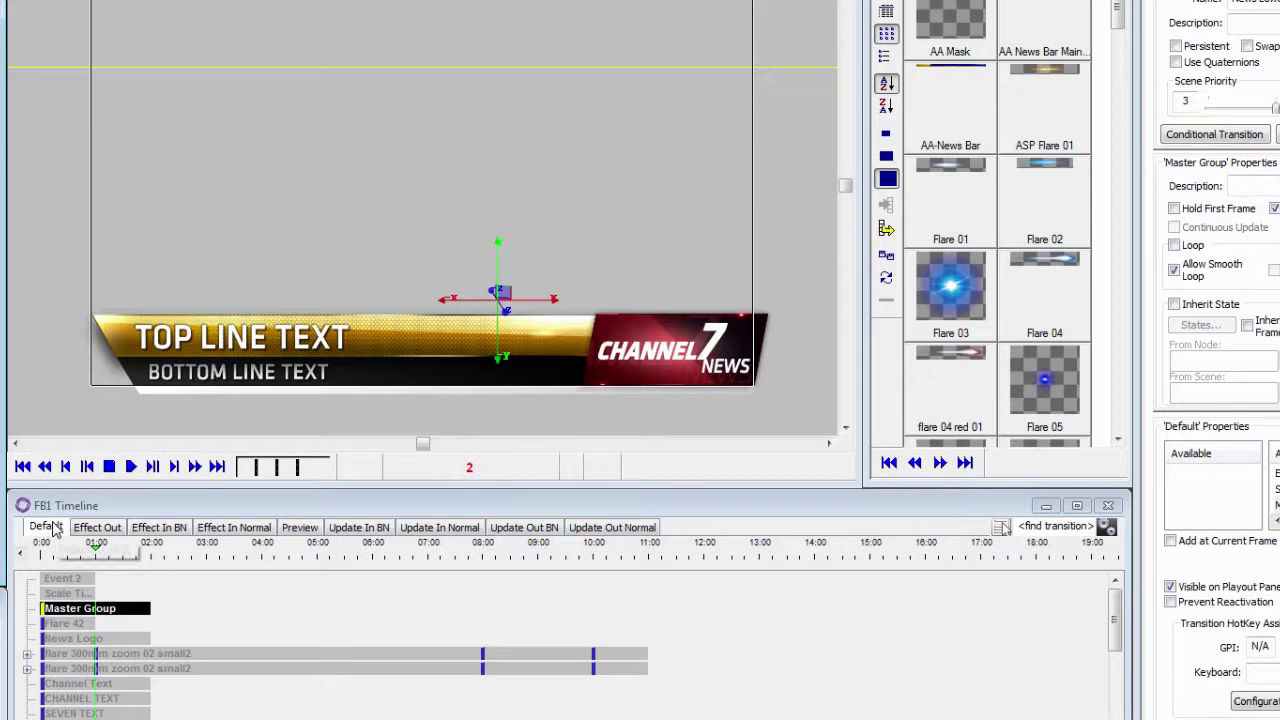
right_click(57, 530)
left_click(110, 562)
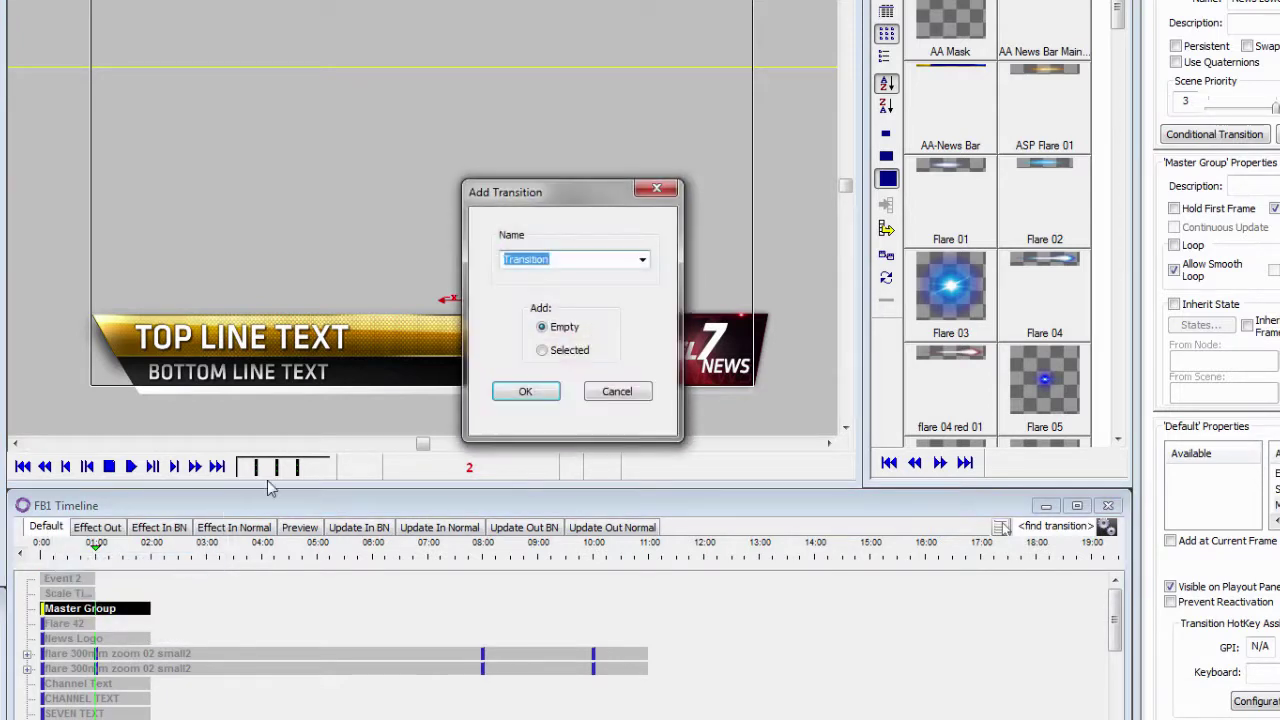
type("master")
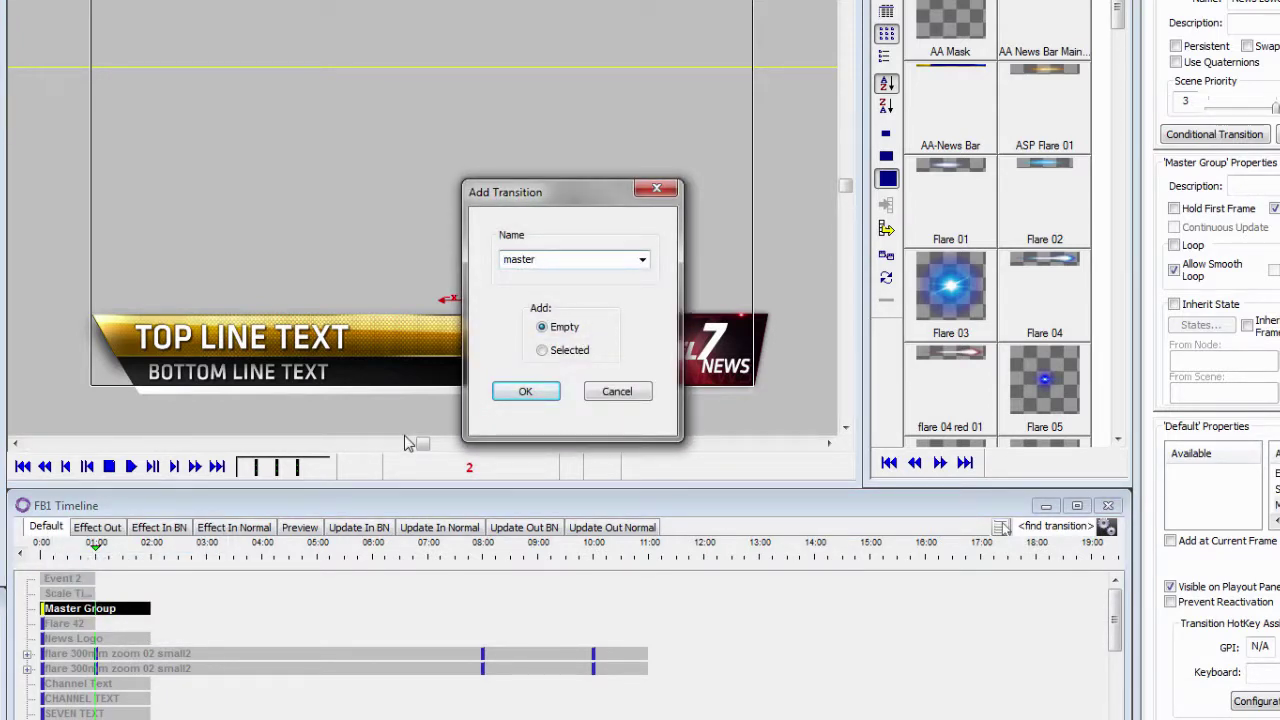
key("Return")
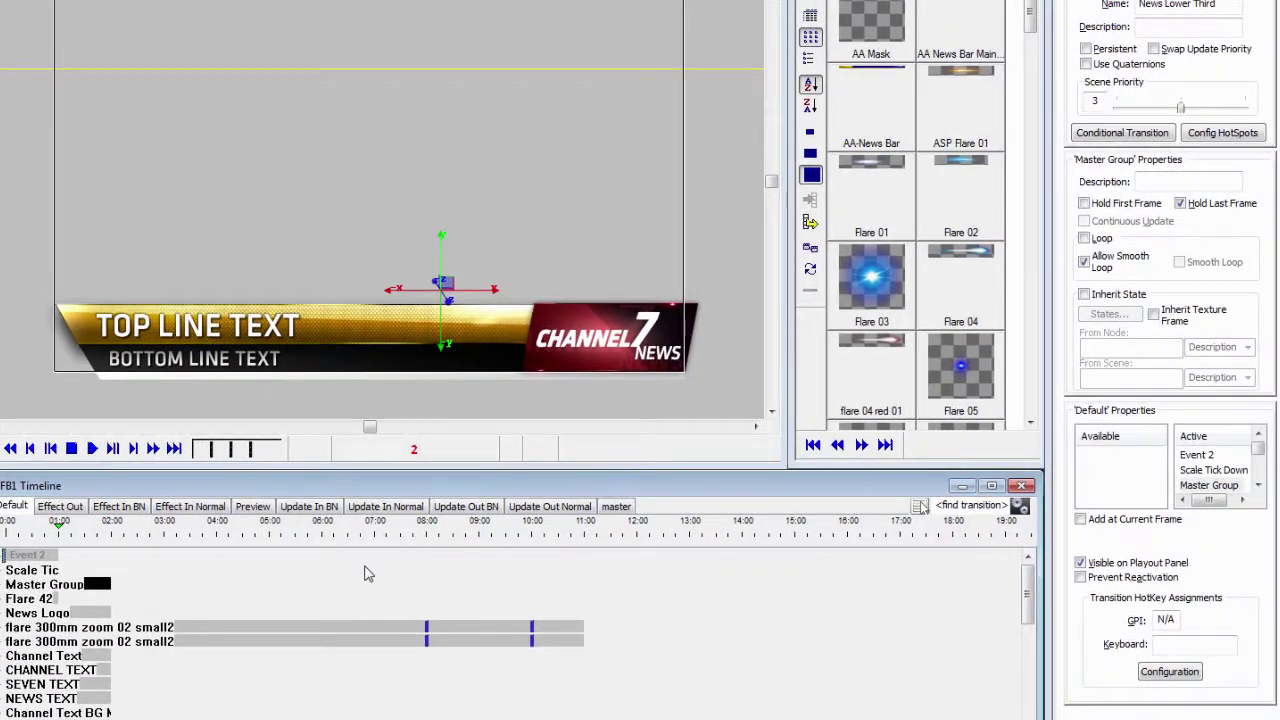
- Add the Master Group to the master transition and assign F4 as its hotkey
left_click(610, 507)
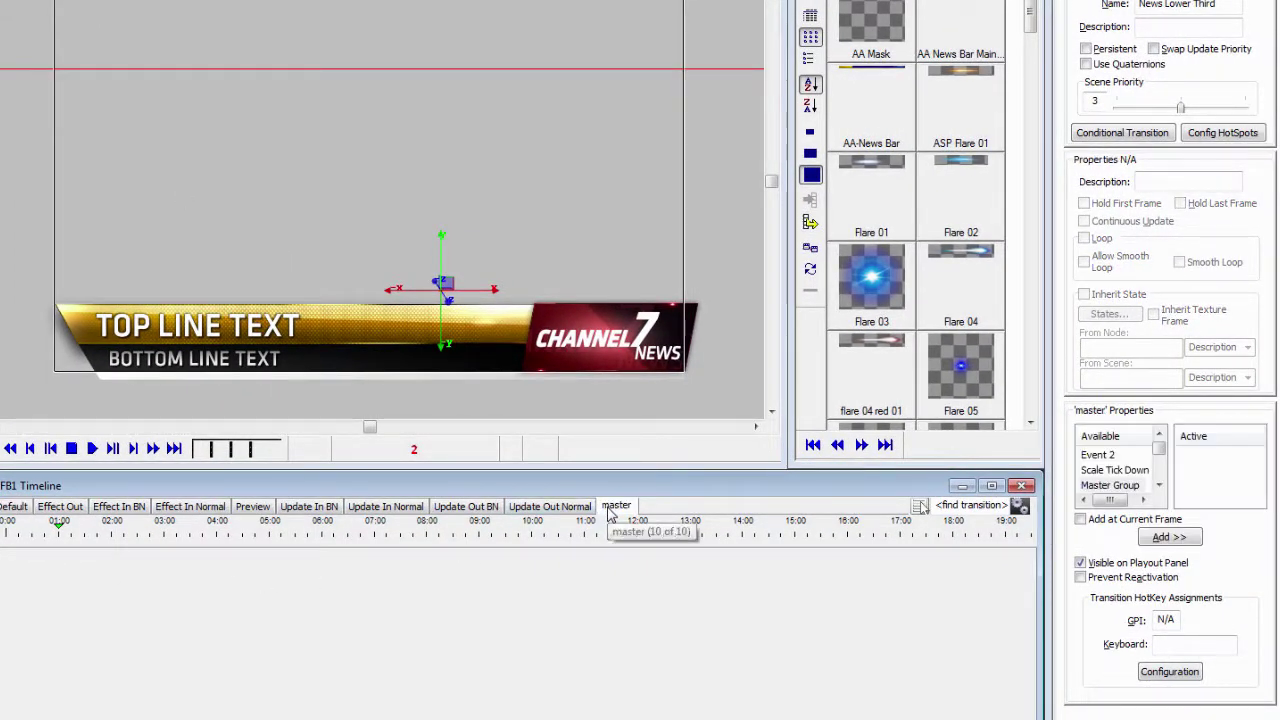
left_click(1170, 538)
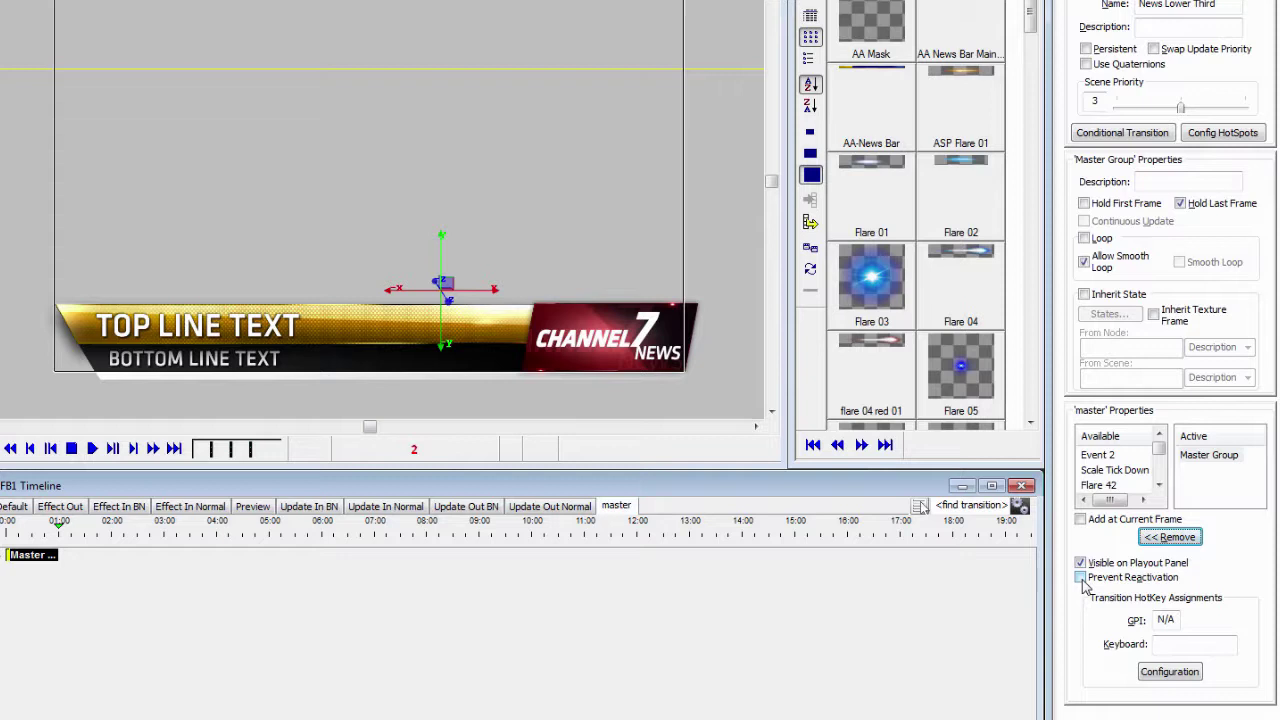
left_click(1183, 674)
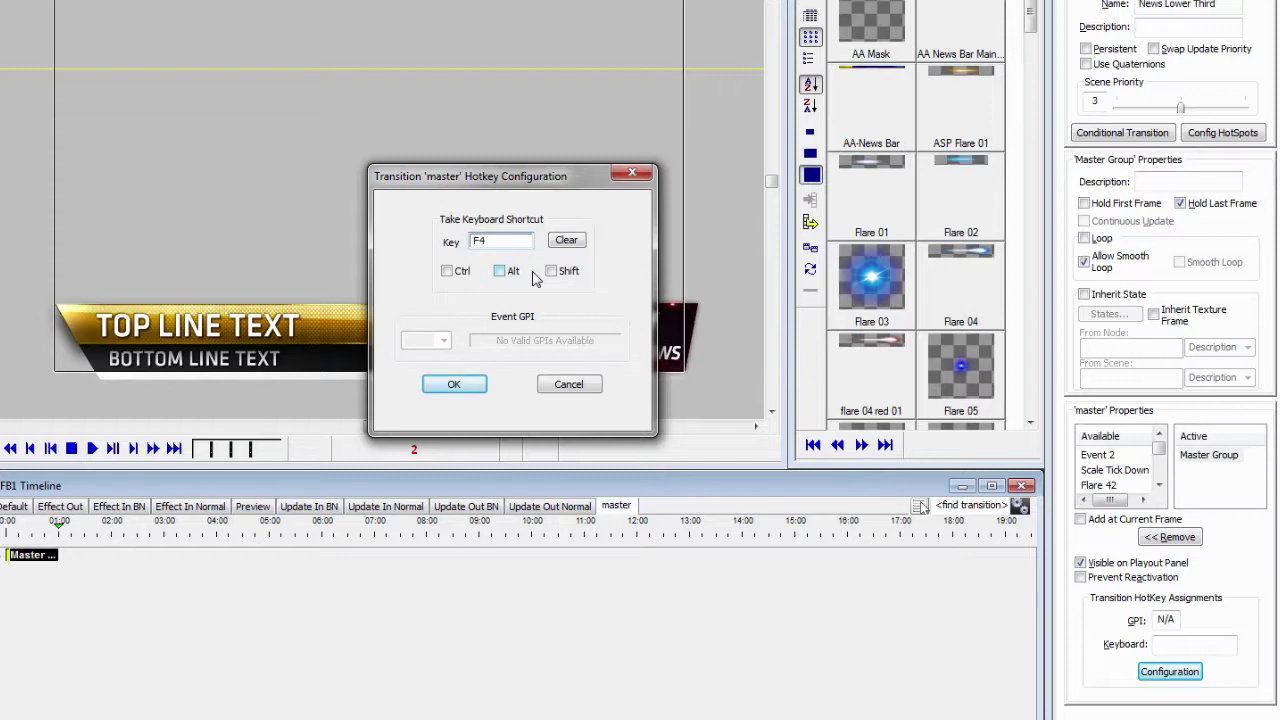
left_click(455, 389)
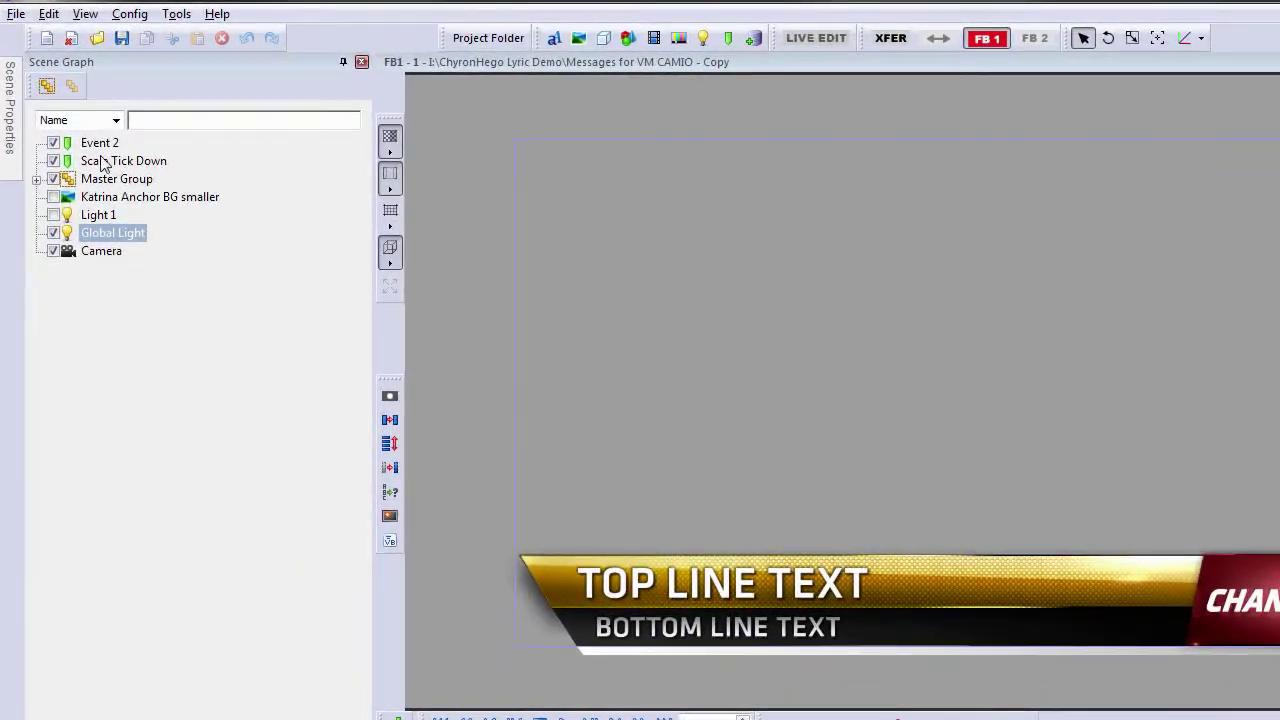
- In LyricX, examine the News Lower Third scene's priority, background, preview frame and rendering properties
mouse_move(5, 102)
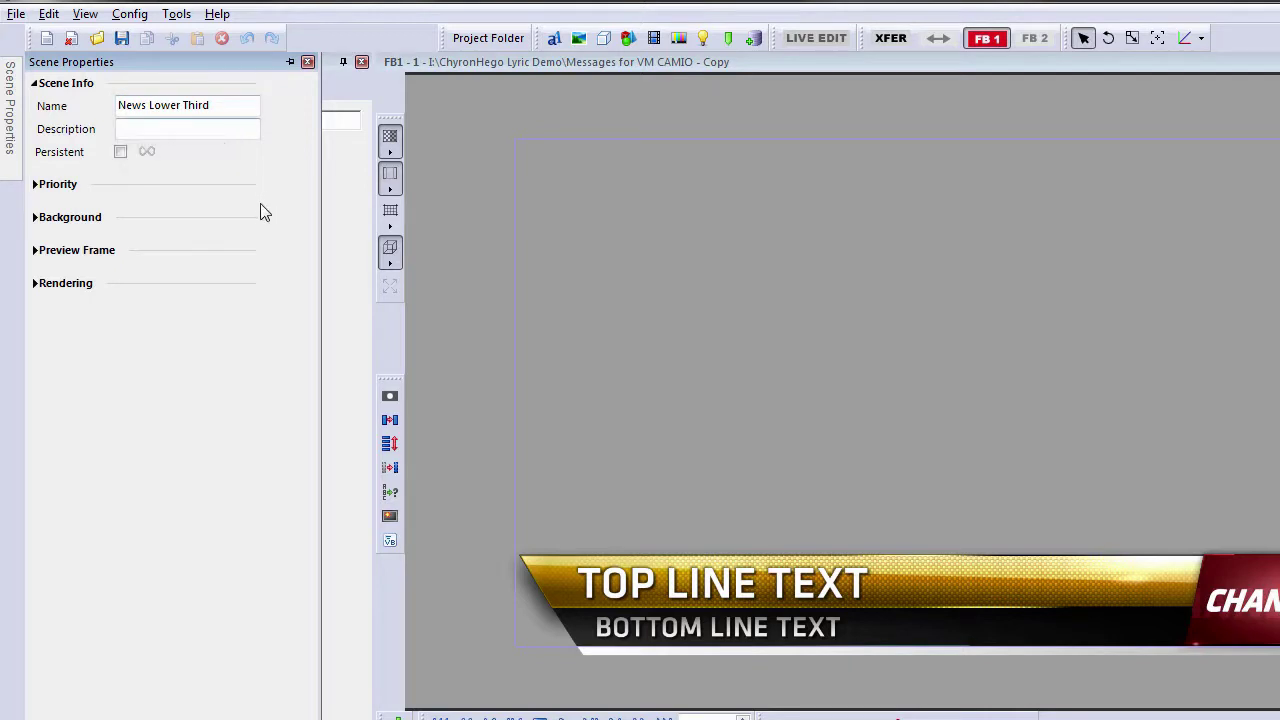
left_click(36, 186)
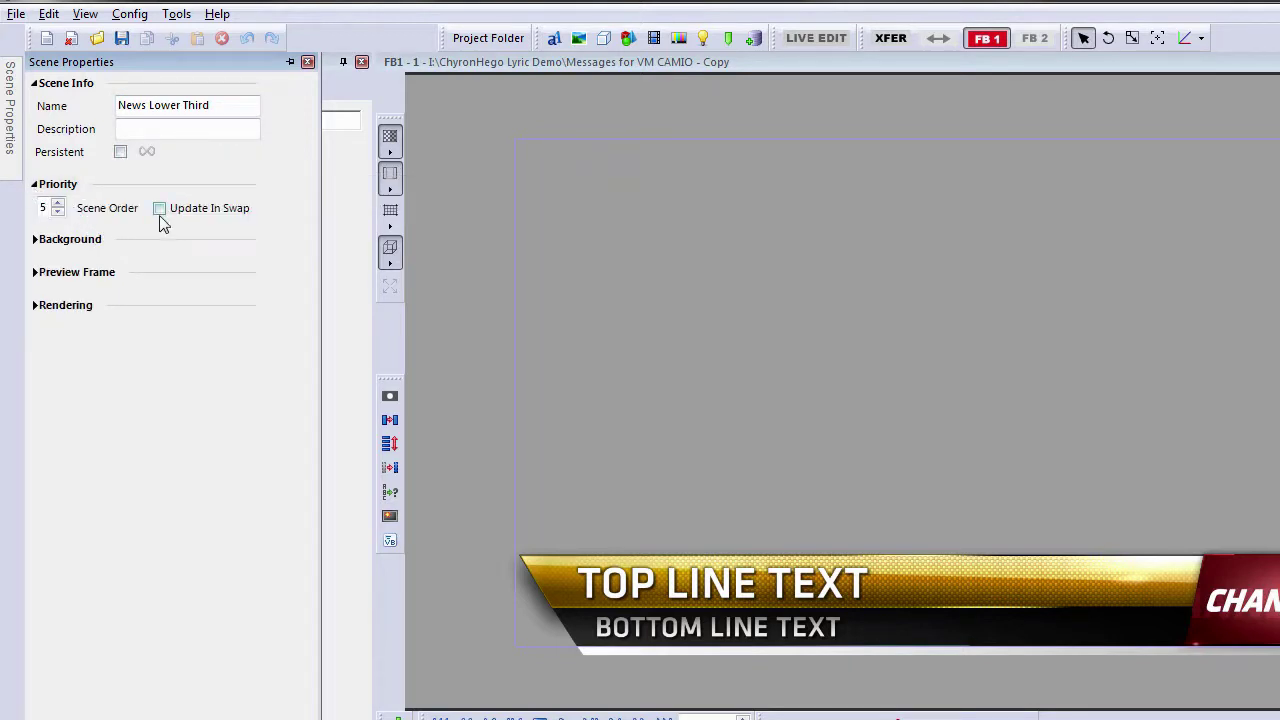
left_click(36, 186)
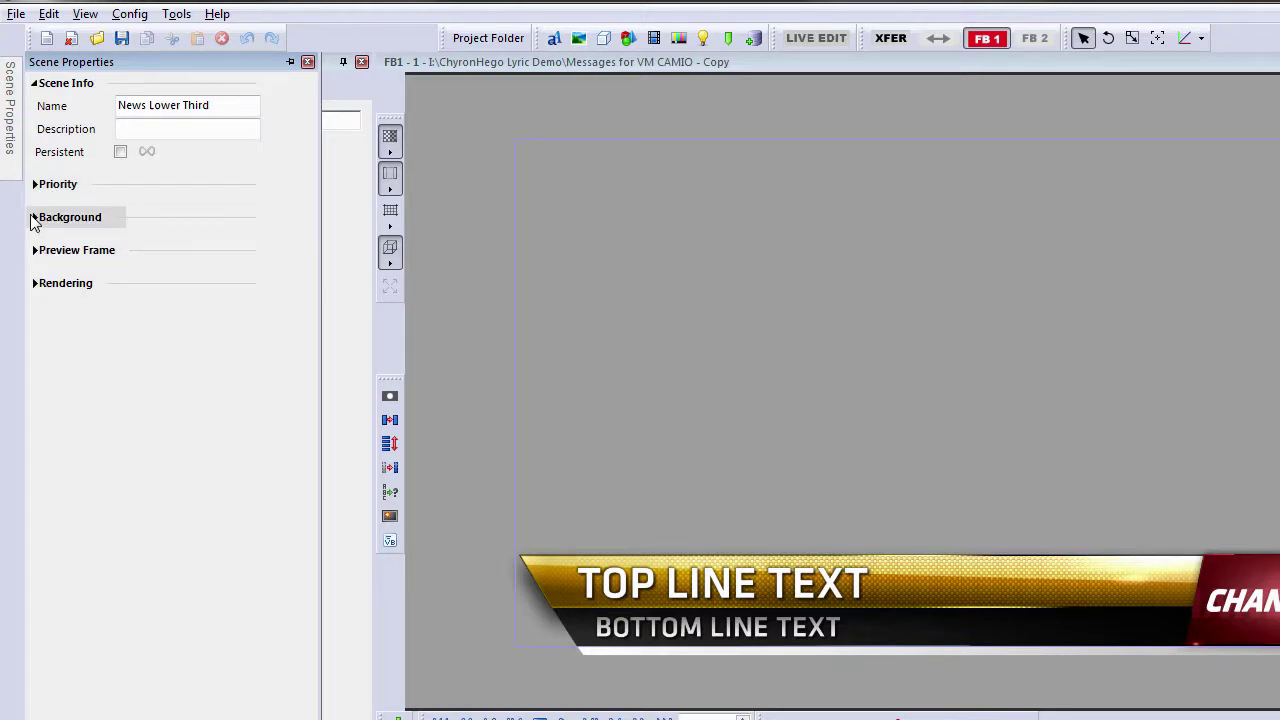
left_click(34, 217)
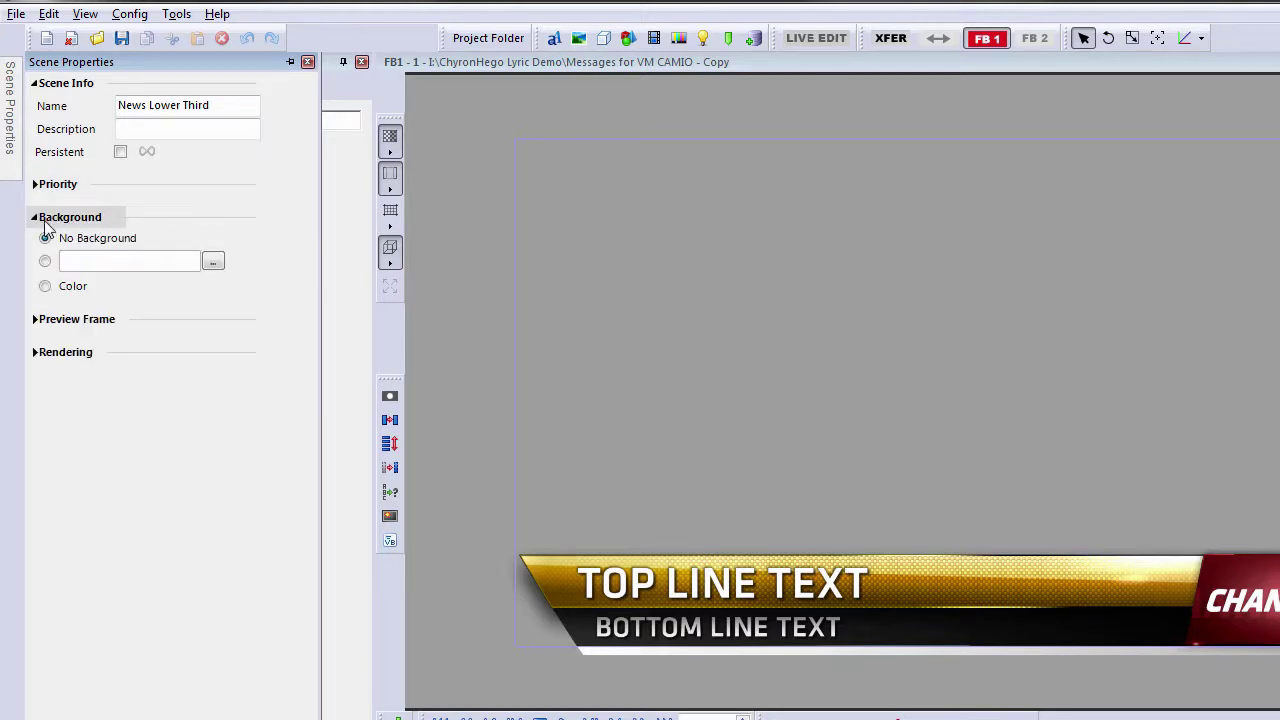
left_click(35, 218)
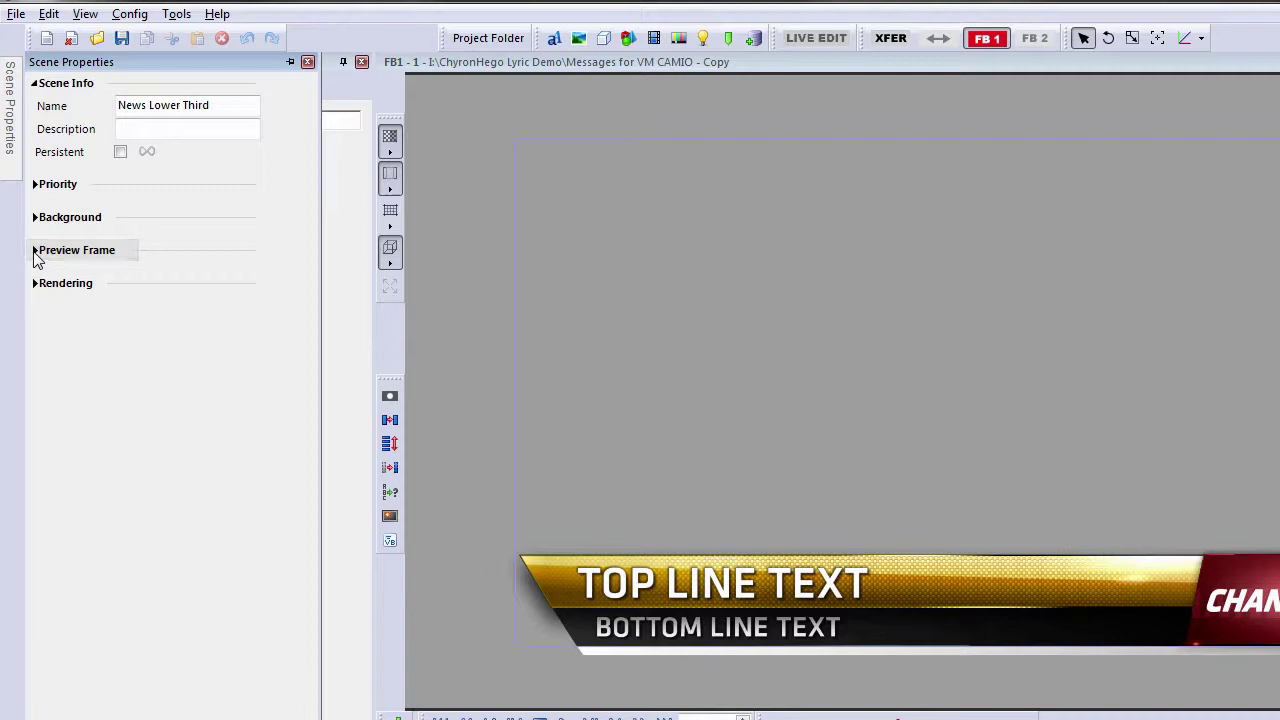
left_click(35, 252)
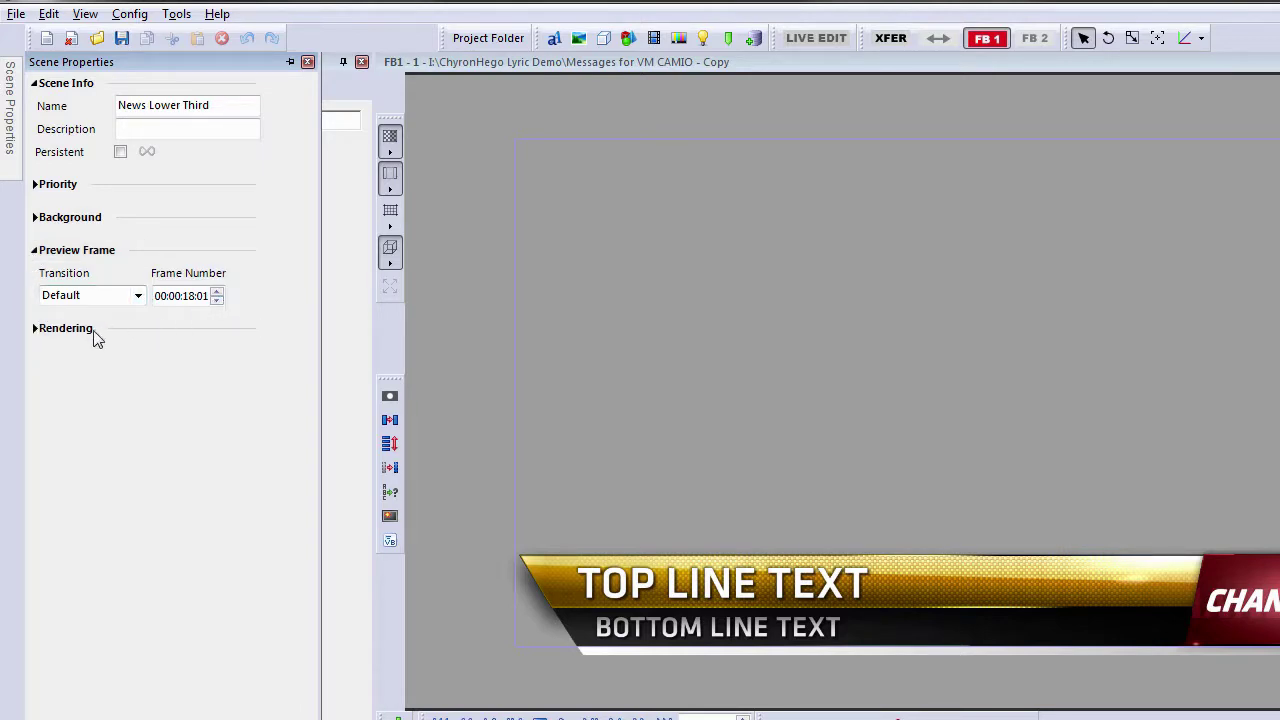
left_click(36, 330)
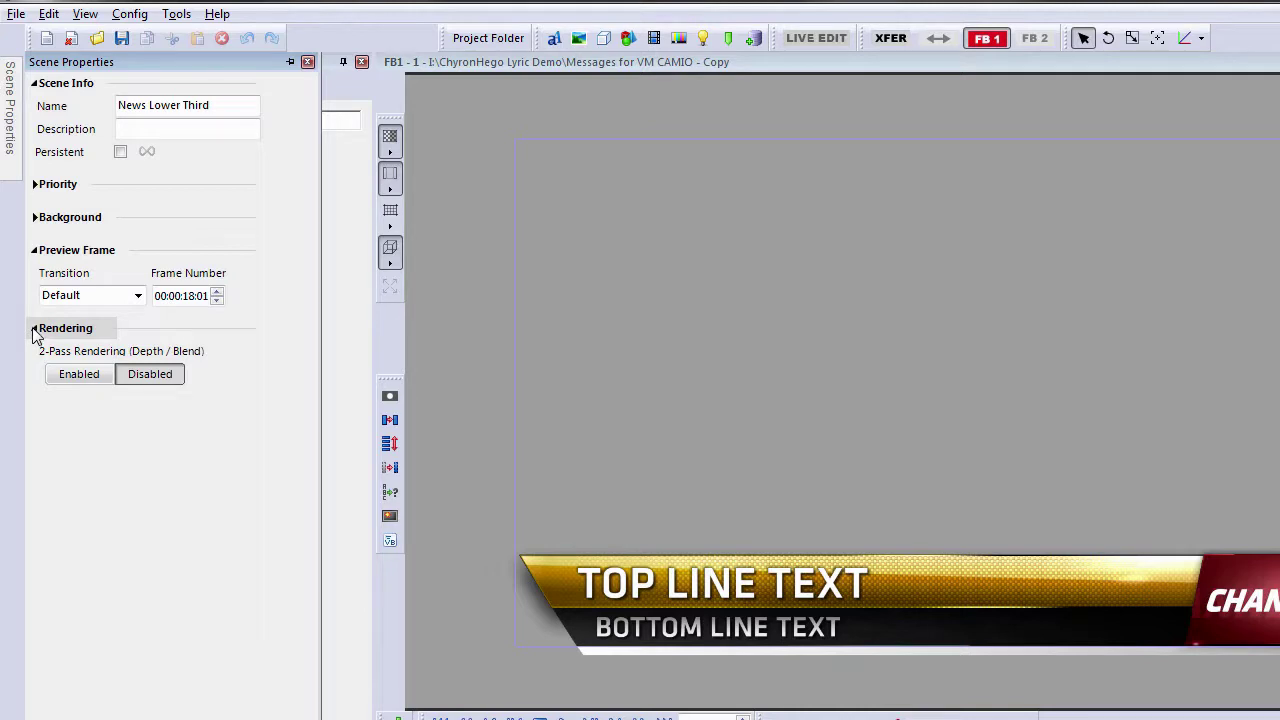
left_click(36, 331)
left_click(36, 251)
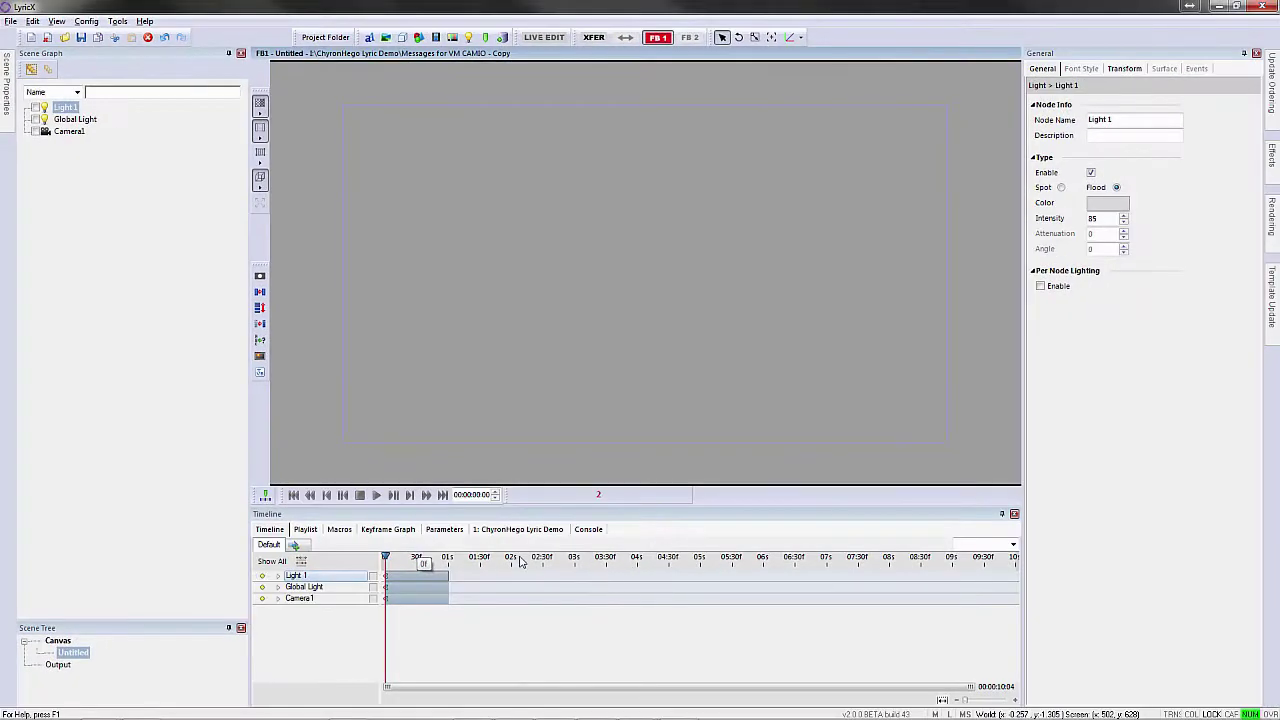
- Insert the Flare 03 image from the ChyronHego Lyric Demo project into the empty scene and shift it slightly left of centre
left_click(514, 531)
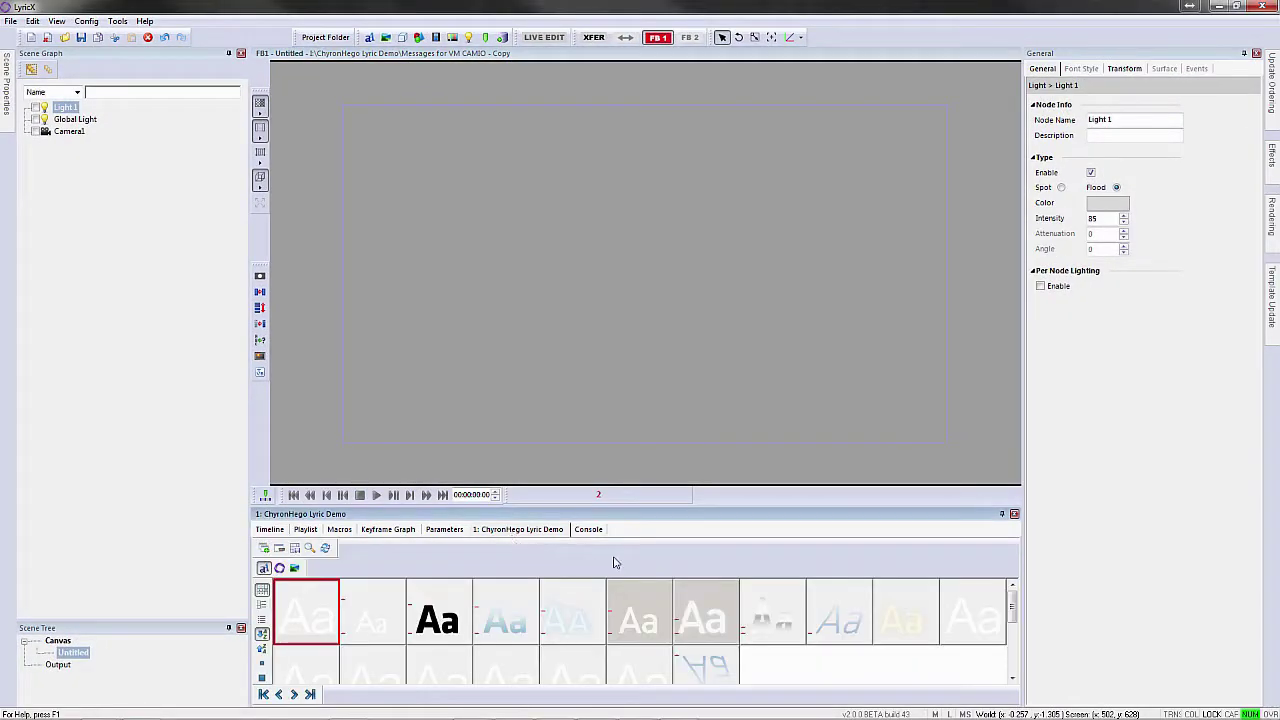
left_click(295, 568)
double_click(716, 615)
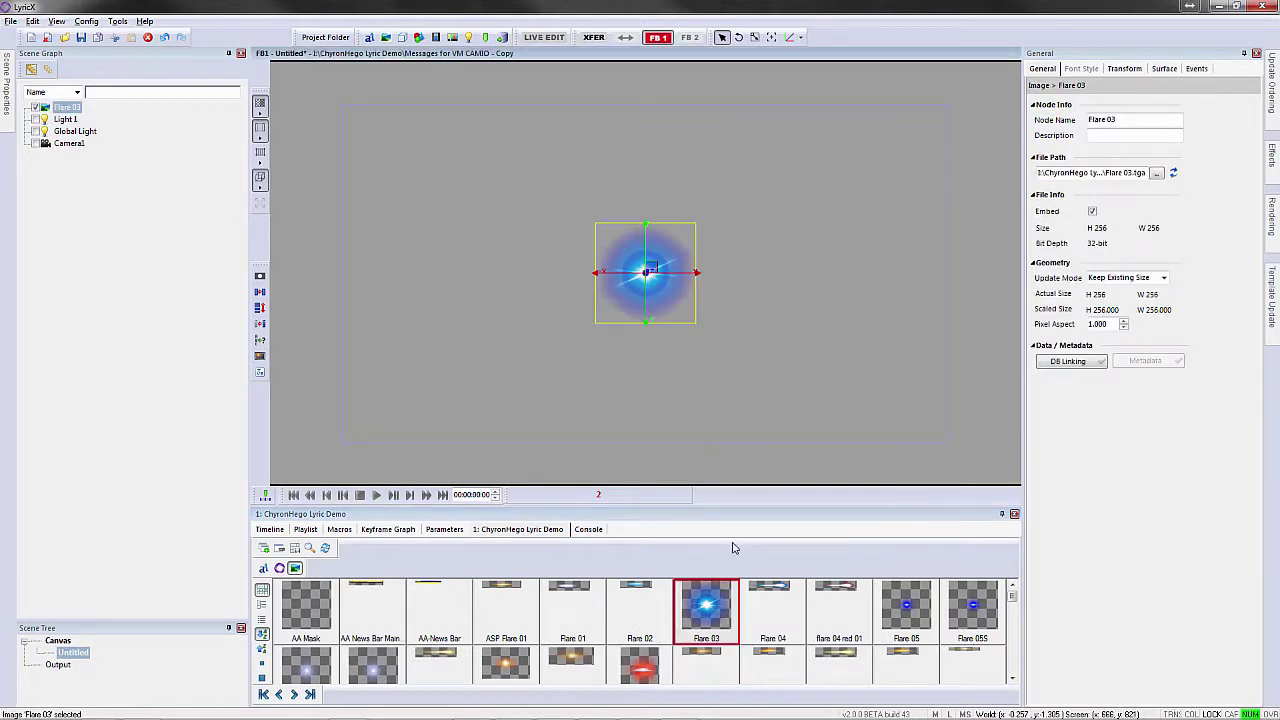
left_click_drag(690, 268, 640, 268)
- Animate Flare 03 horizontally to the right edge of the canvas with a second position keyframe at 54 frames
left_click(271, 531)
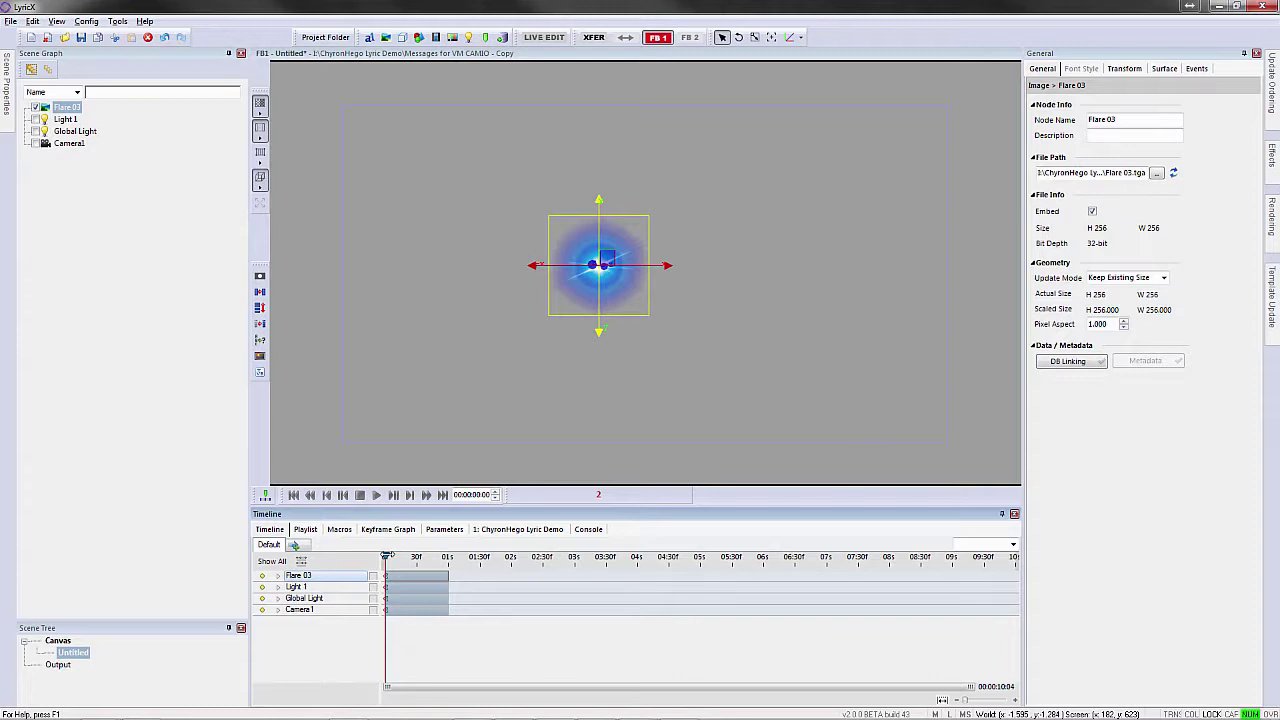
left_click_drag(386, 556, 443, 556)
left_click_drag(621, 248, 977, 249)
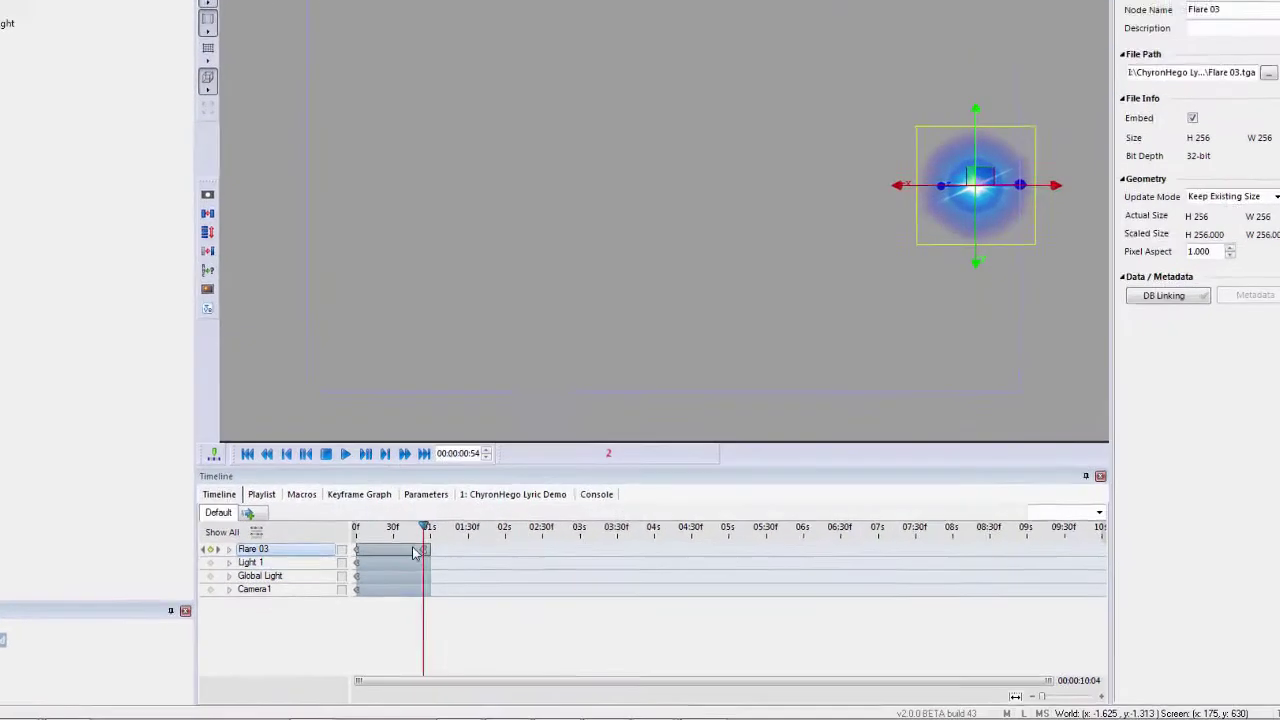
- Enable looping on the Flare 03 track and play the animation briefly
right_click(394, 550)
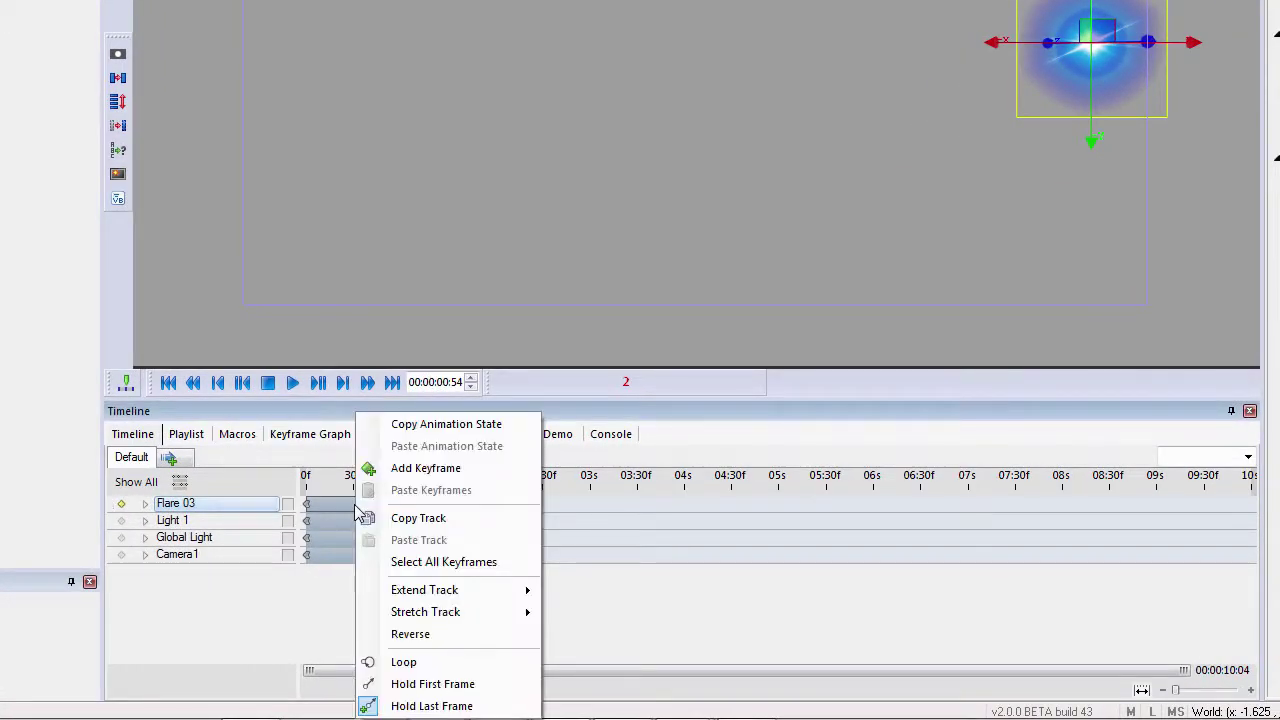
left_click(403, 663)
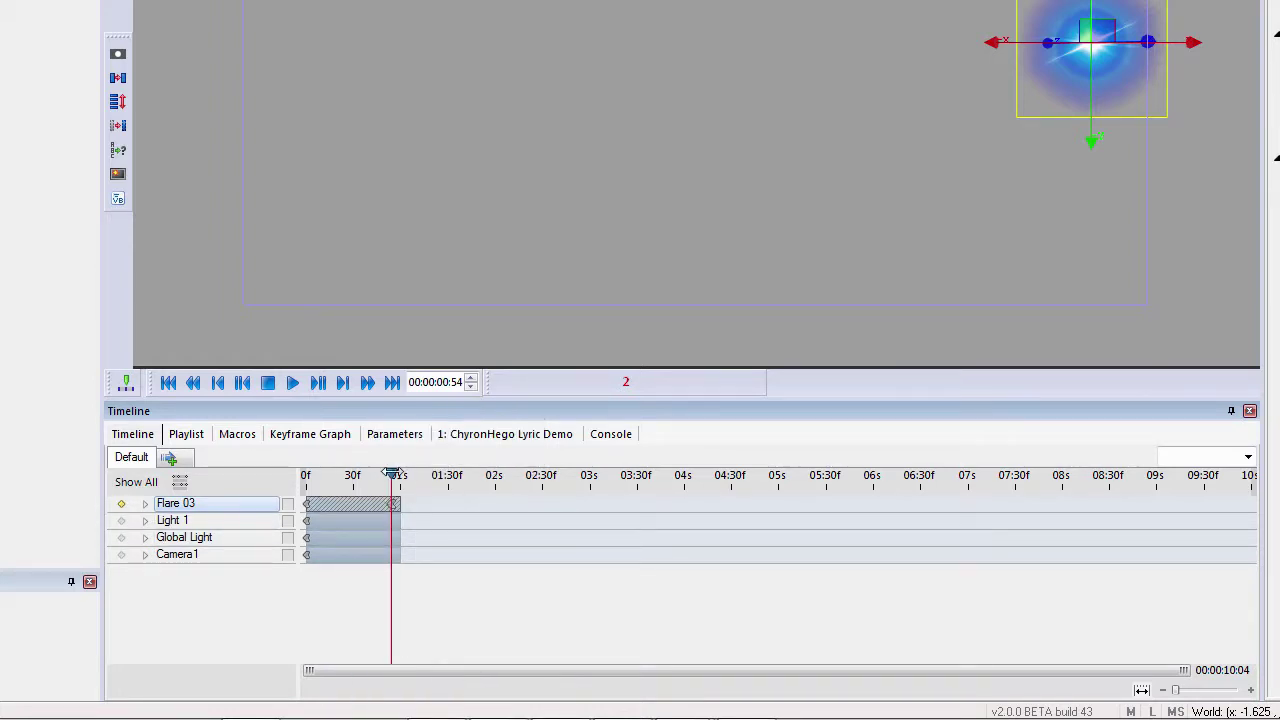
left_click(292, 383)
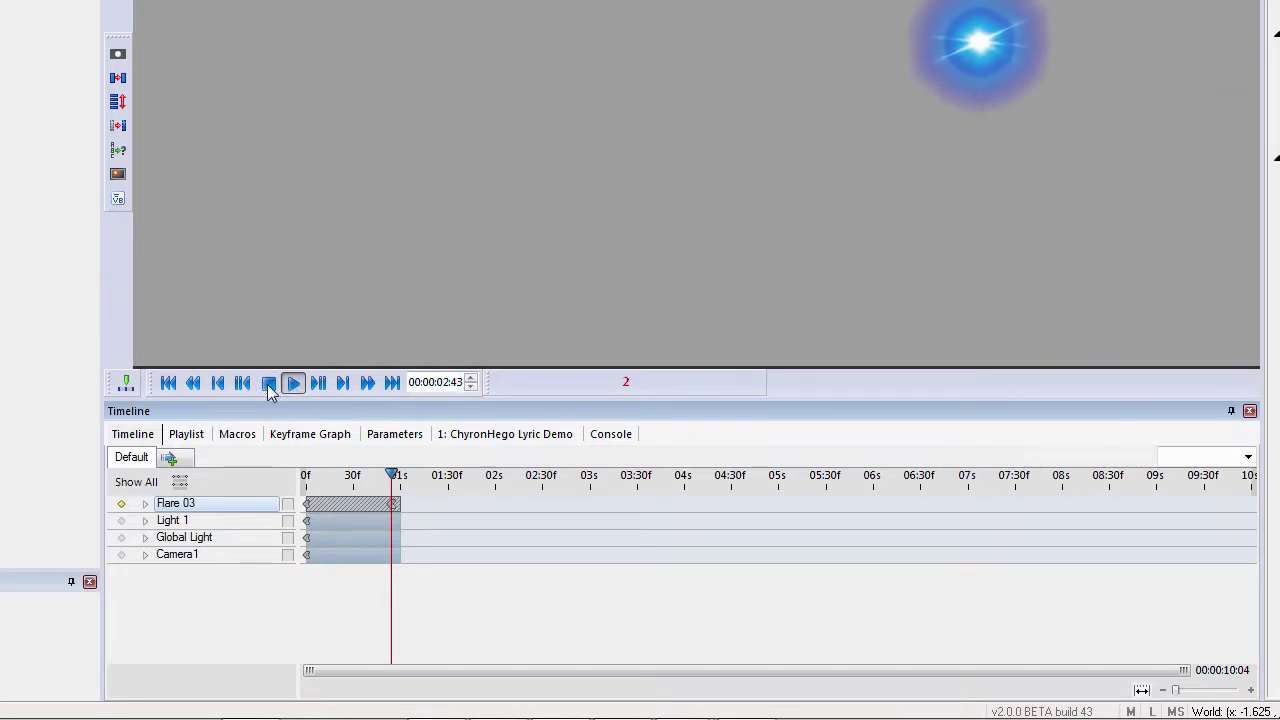
left_click(292, 383)
- Turn off looping on the Flare 03 track
right_click(352, 508)
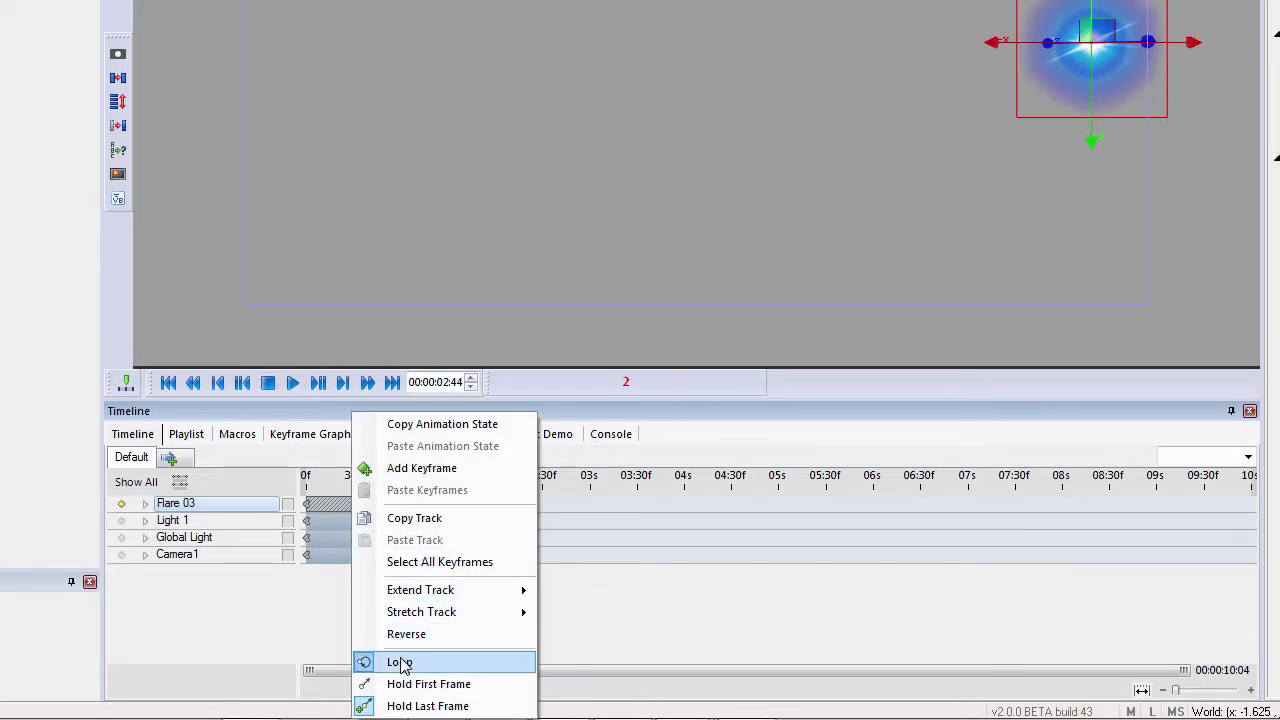
left_click(403, 664)
right_click(344, 506)
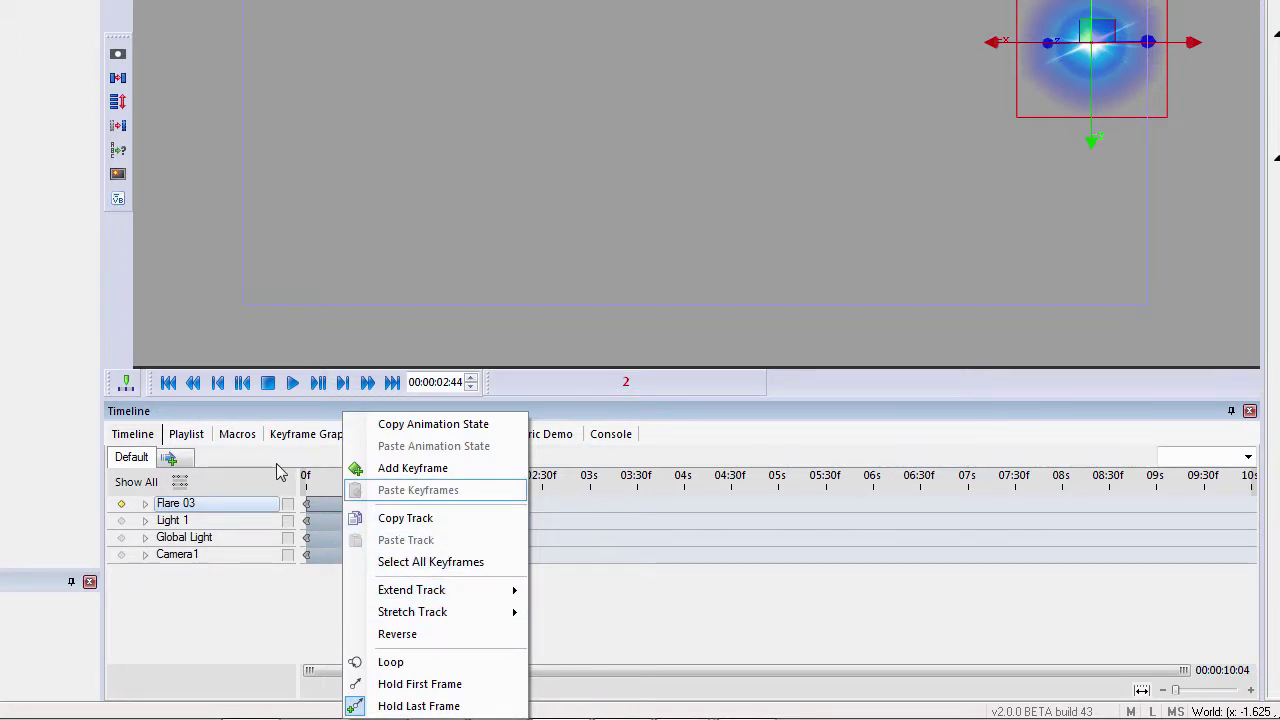
left_click(306, 455)
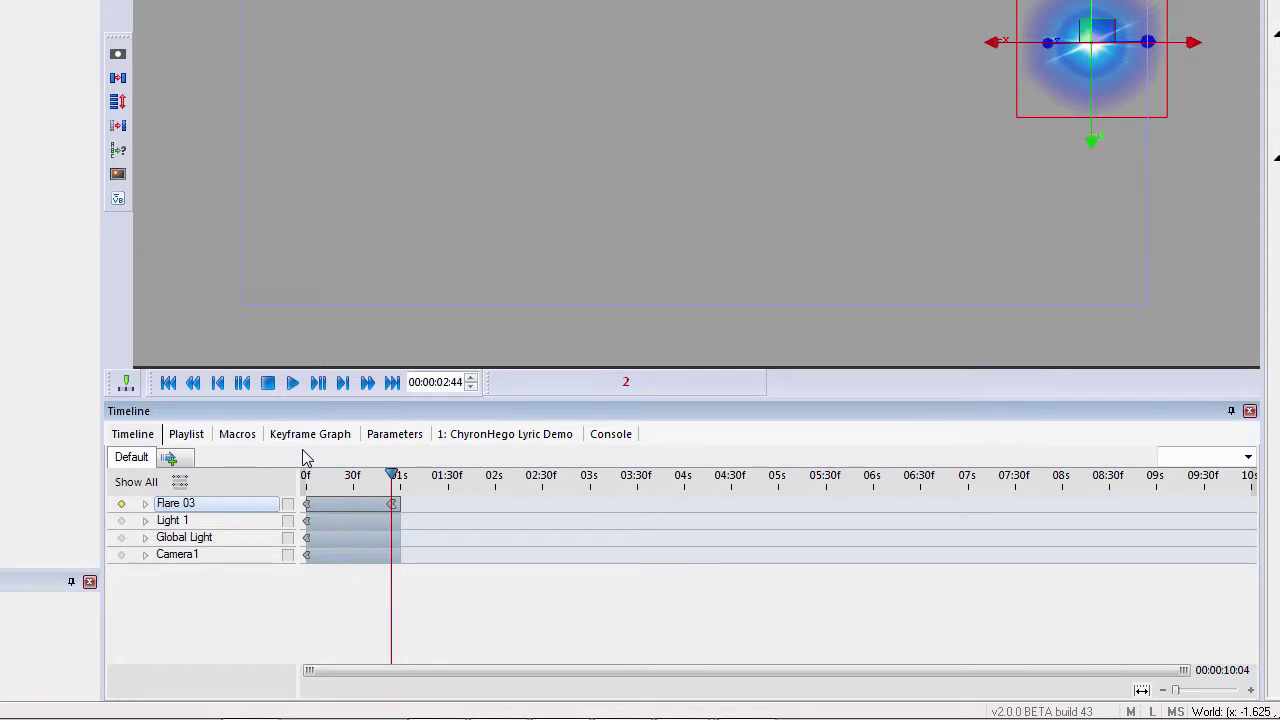
left_click(289, 505)
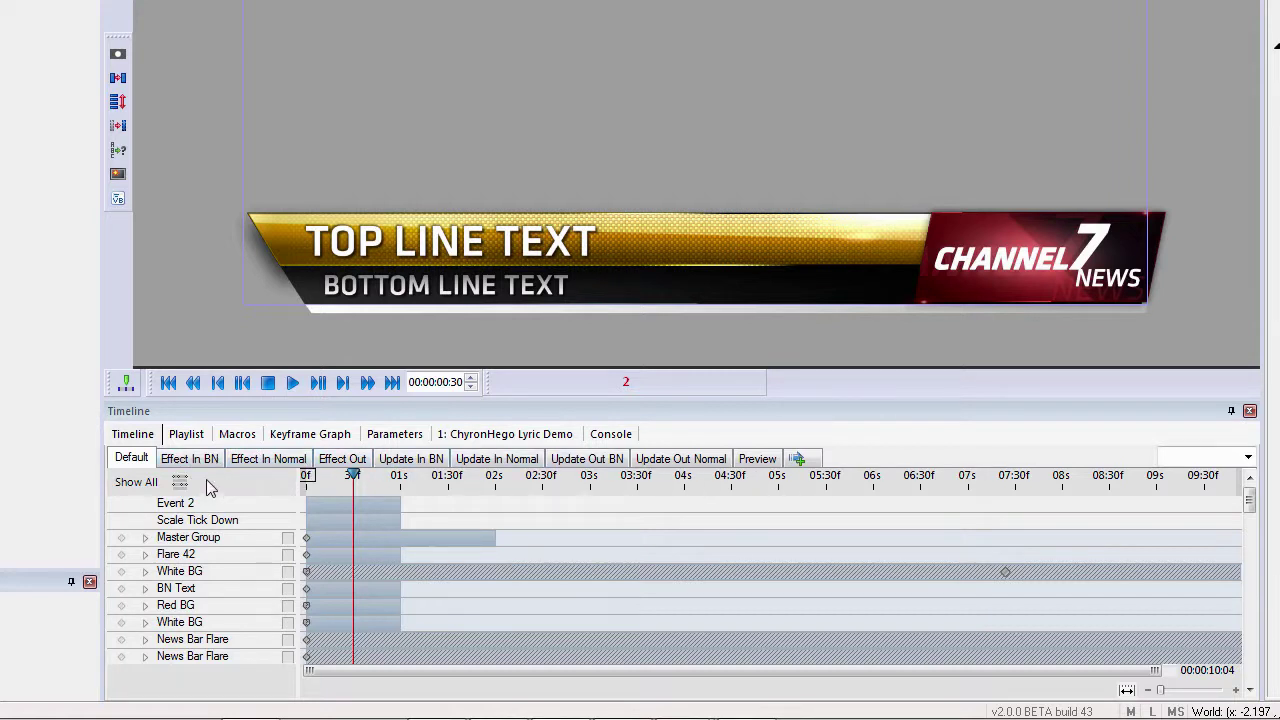
- Assign F4 as the hotkey of the lower third's Effect In Normal transition
left_click(265, 459)
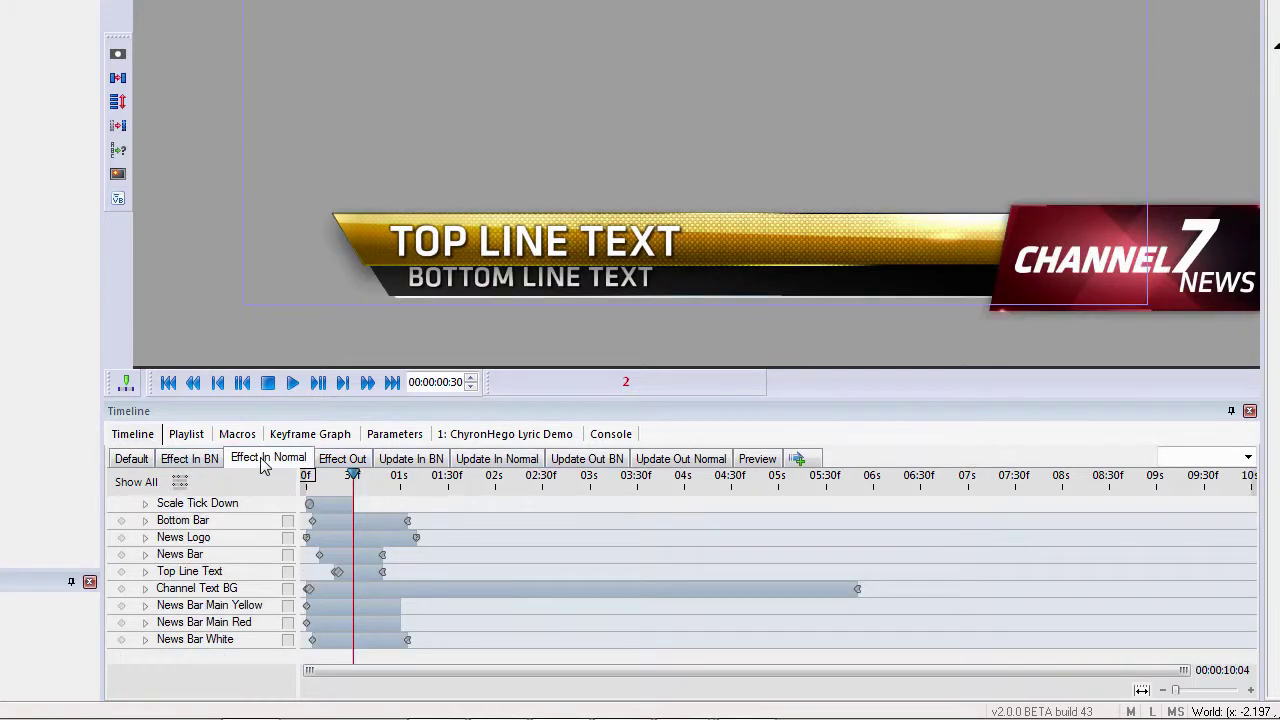
right_click(266, 462)
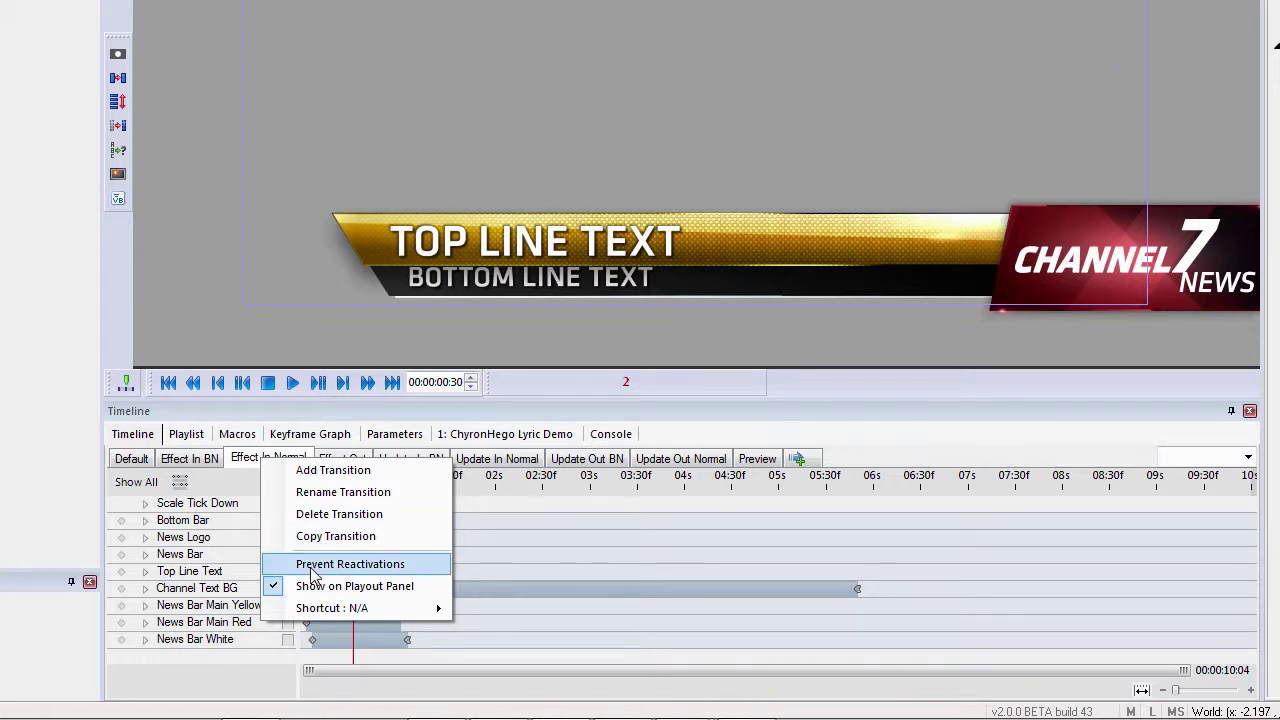
mouse_move(365, 615)
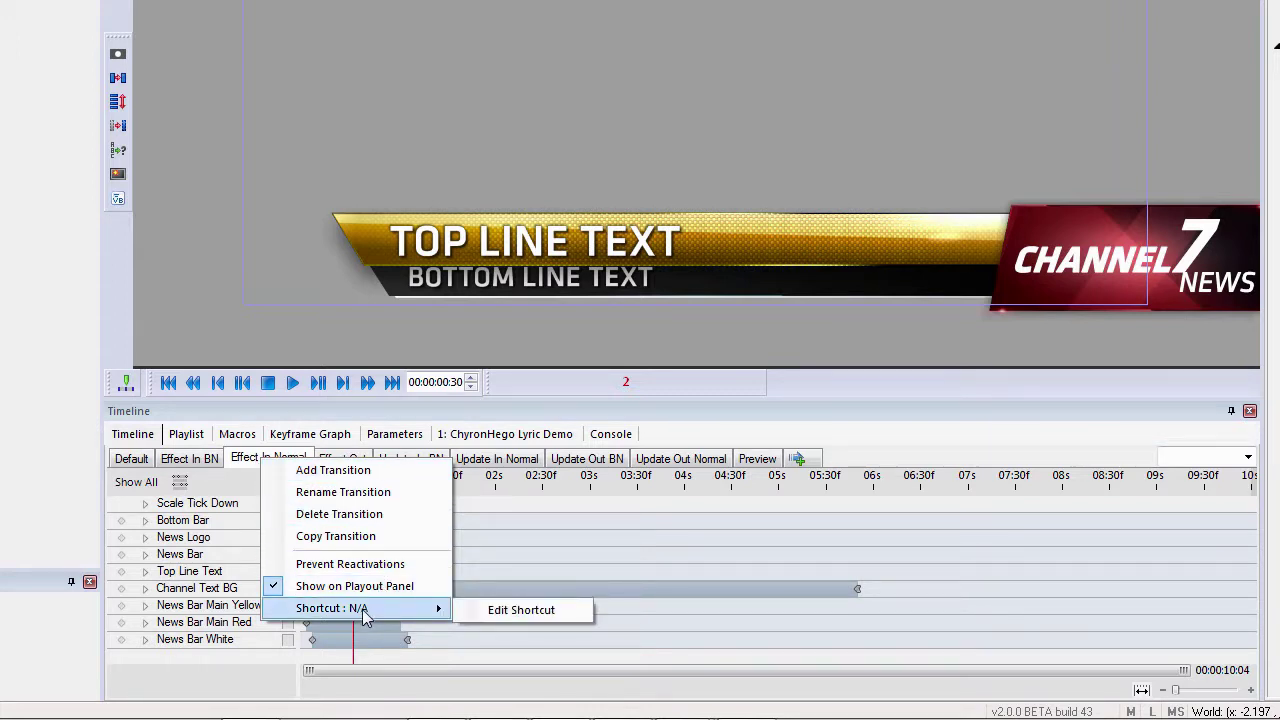
left_click(511, 612)
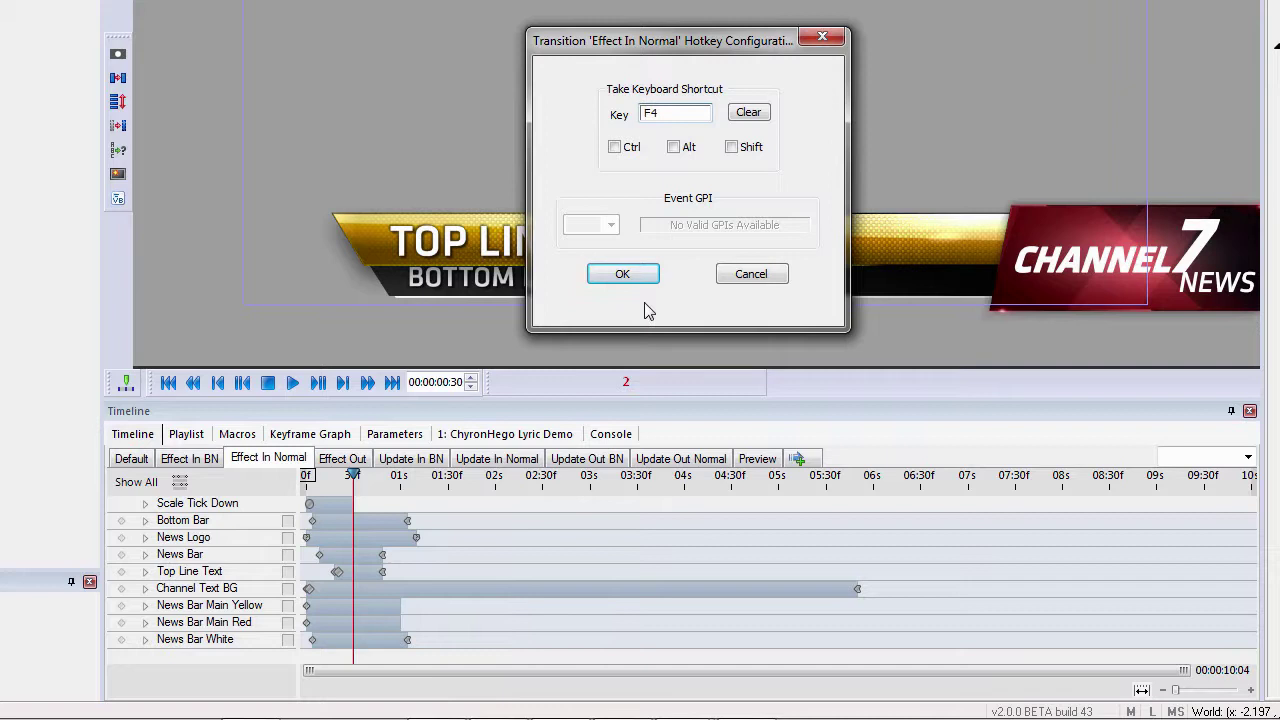
left_click(623, 273)
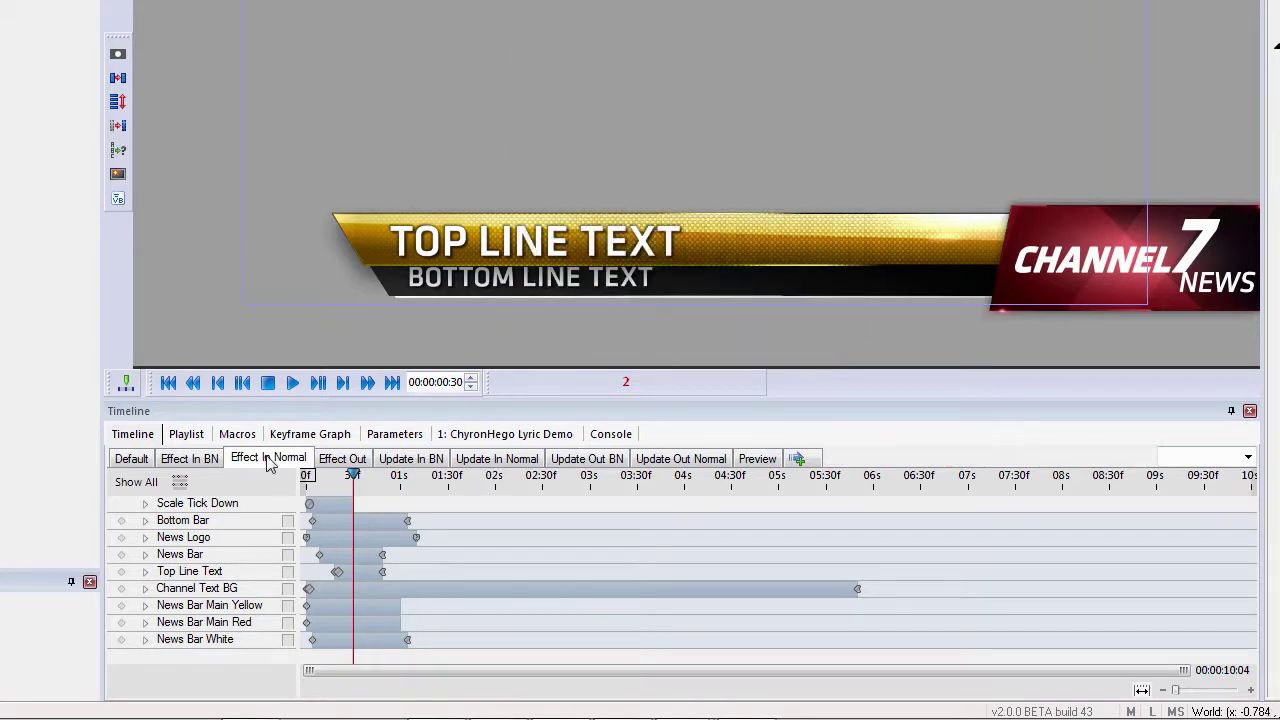
right_click(266, 465)
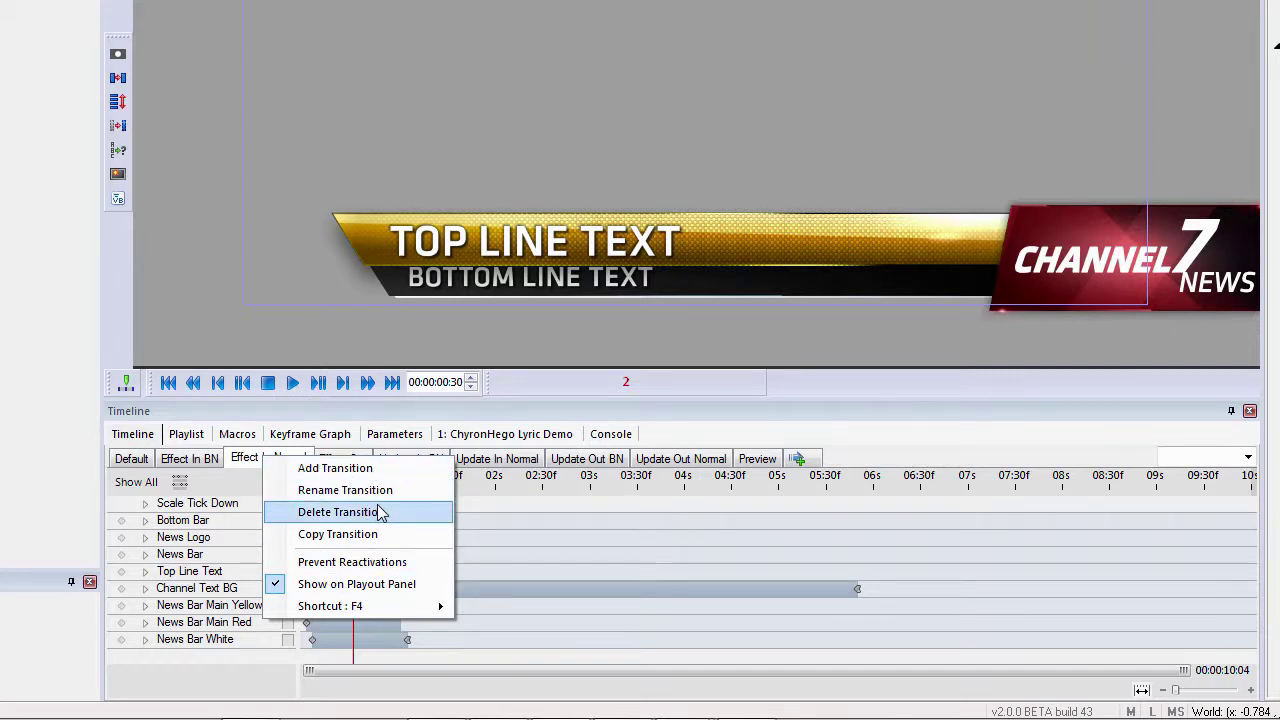
left_click(286, 286)
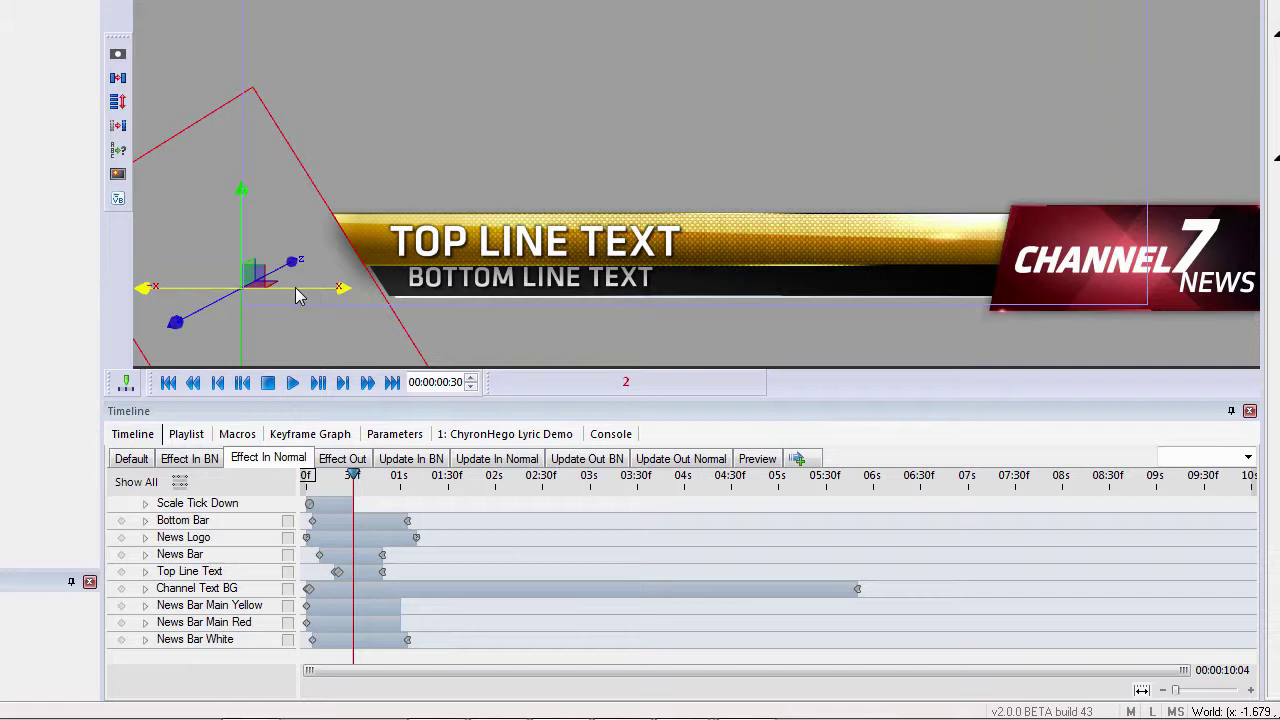
- Select the whole lower third group and create a new transition named Master
left_click(798, 200)
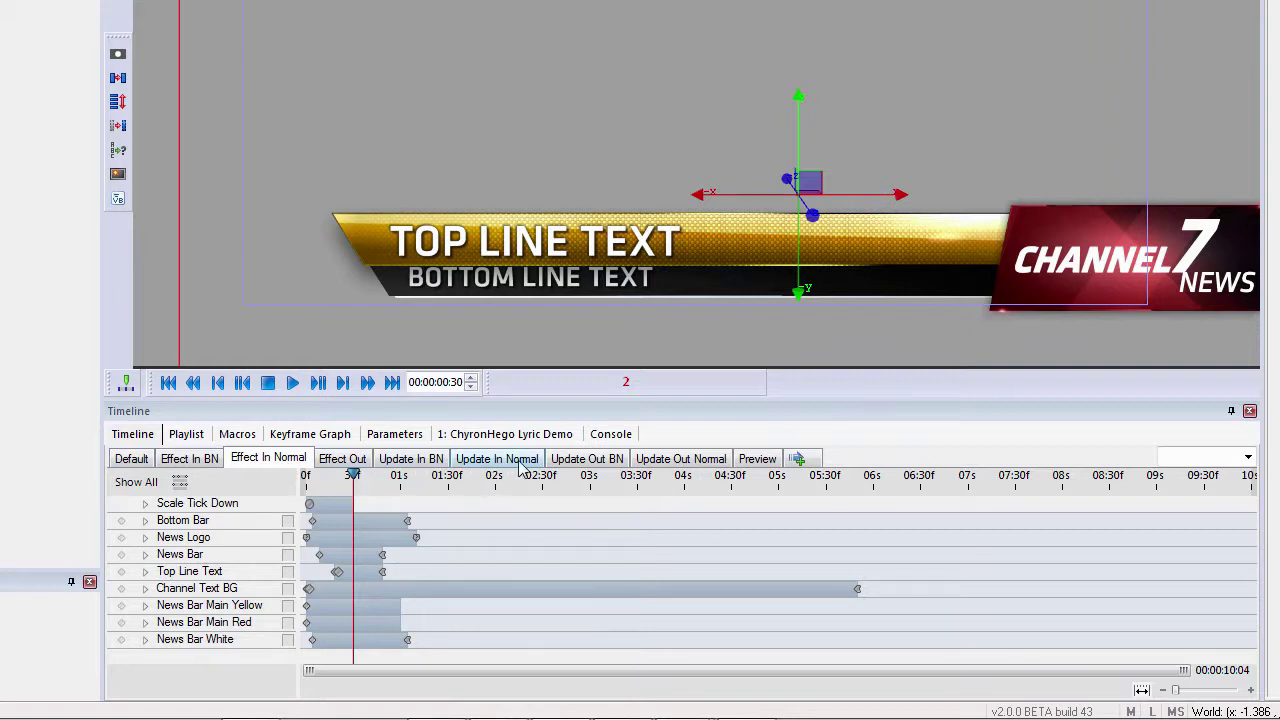
left_click(797, 459)
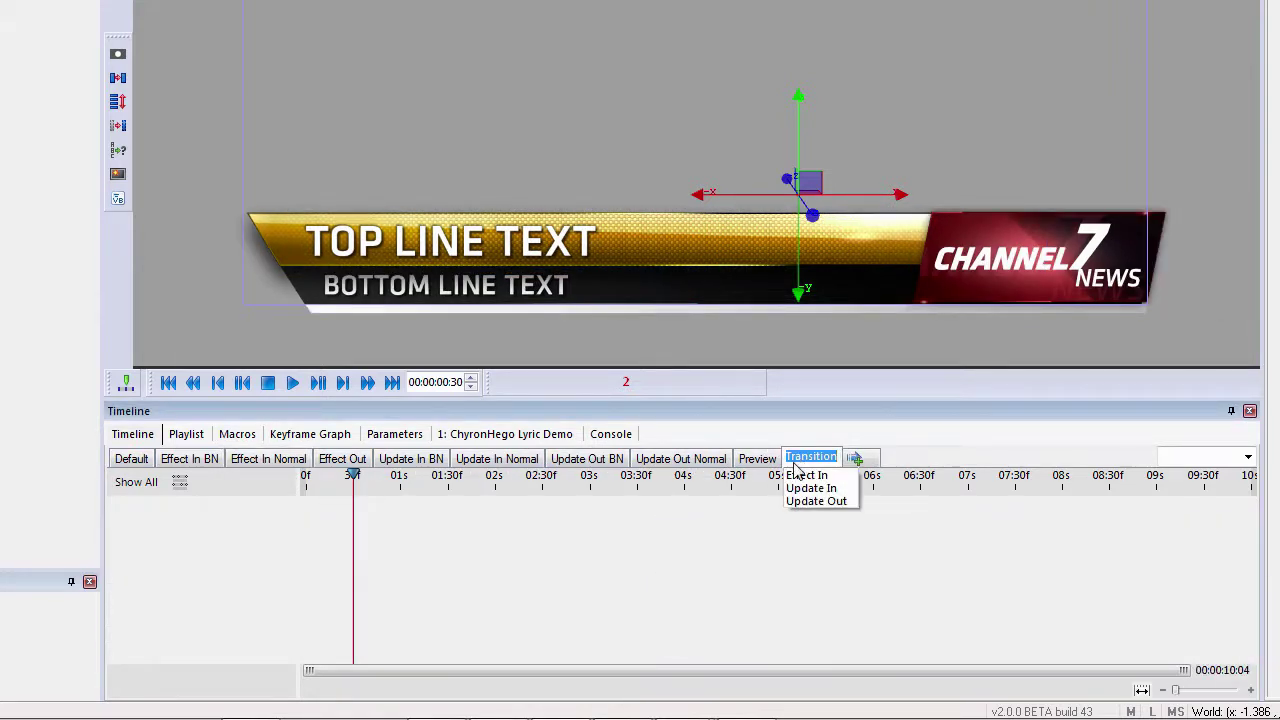
type("Master")
key("Return")
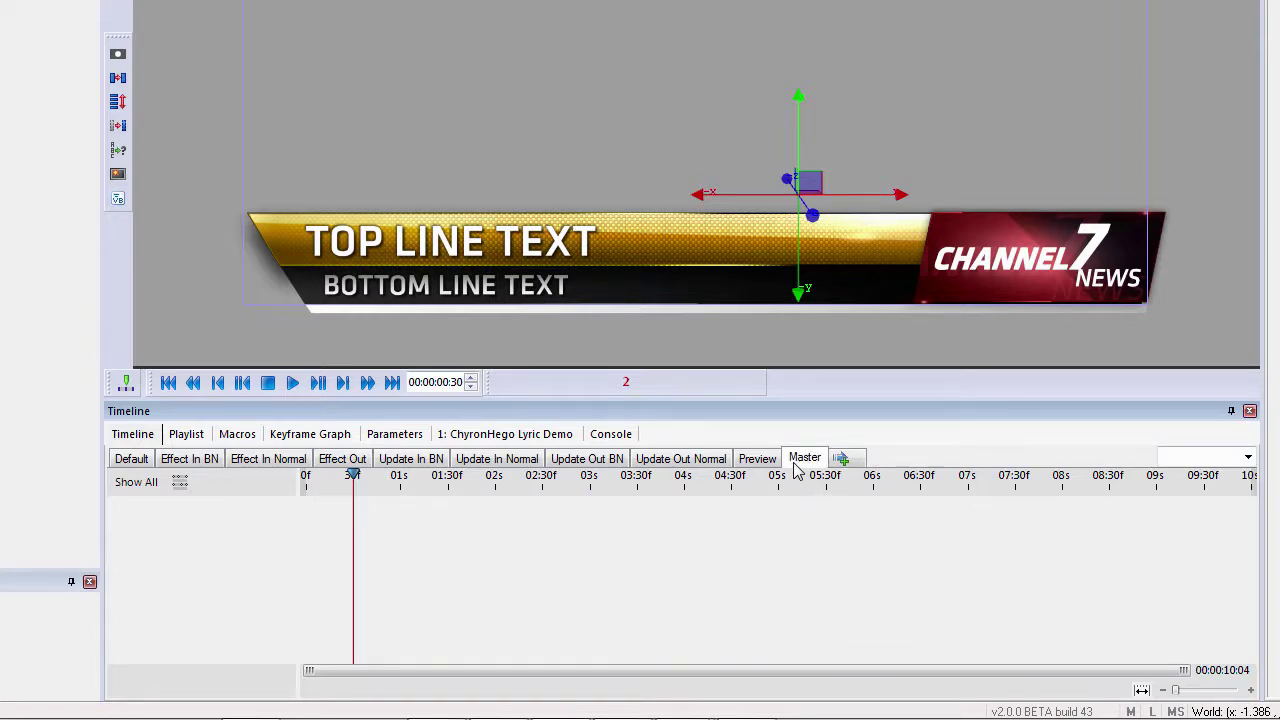
- Move the playhead to frame 0 and add the Master Group as a track in the Master transition
left_click_drag(353, 476, 241, 499)
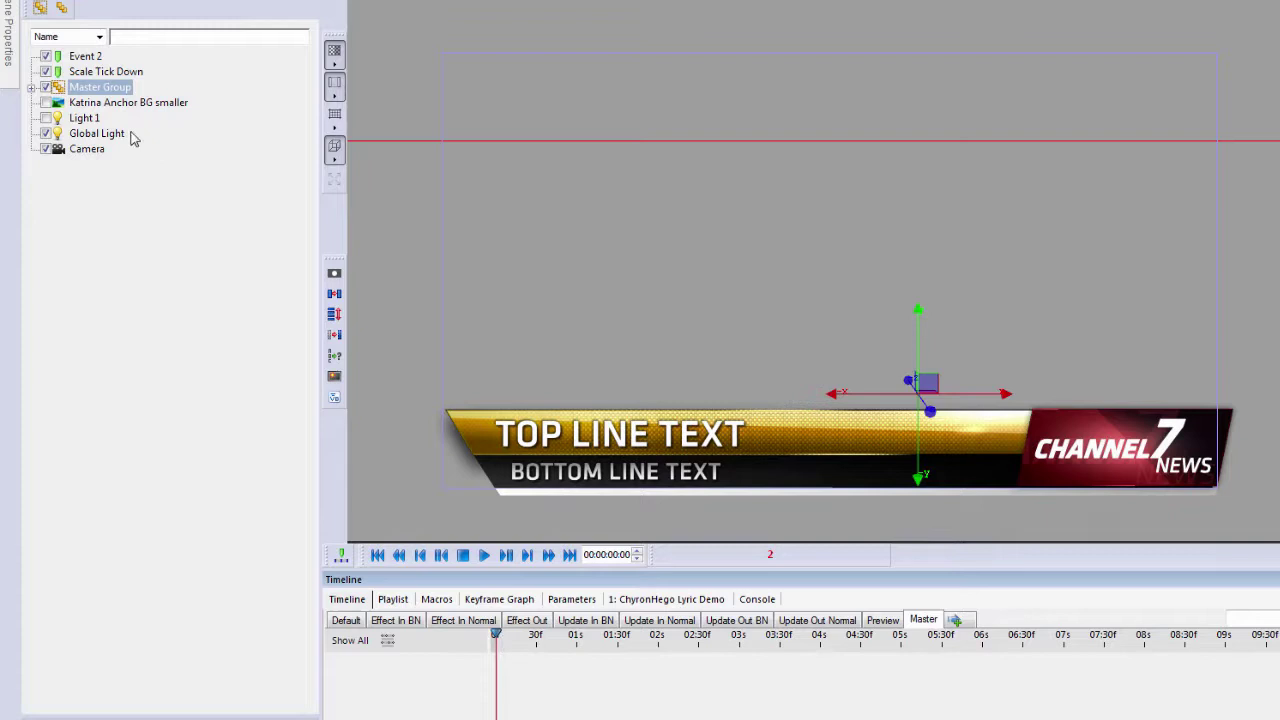
left_click_drag(94, 87, 533, 677)
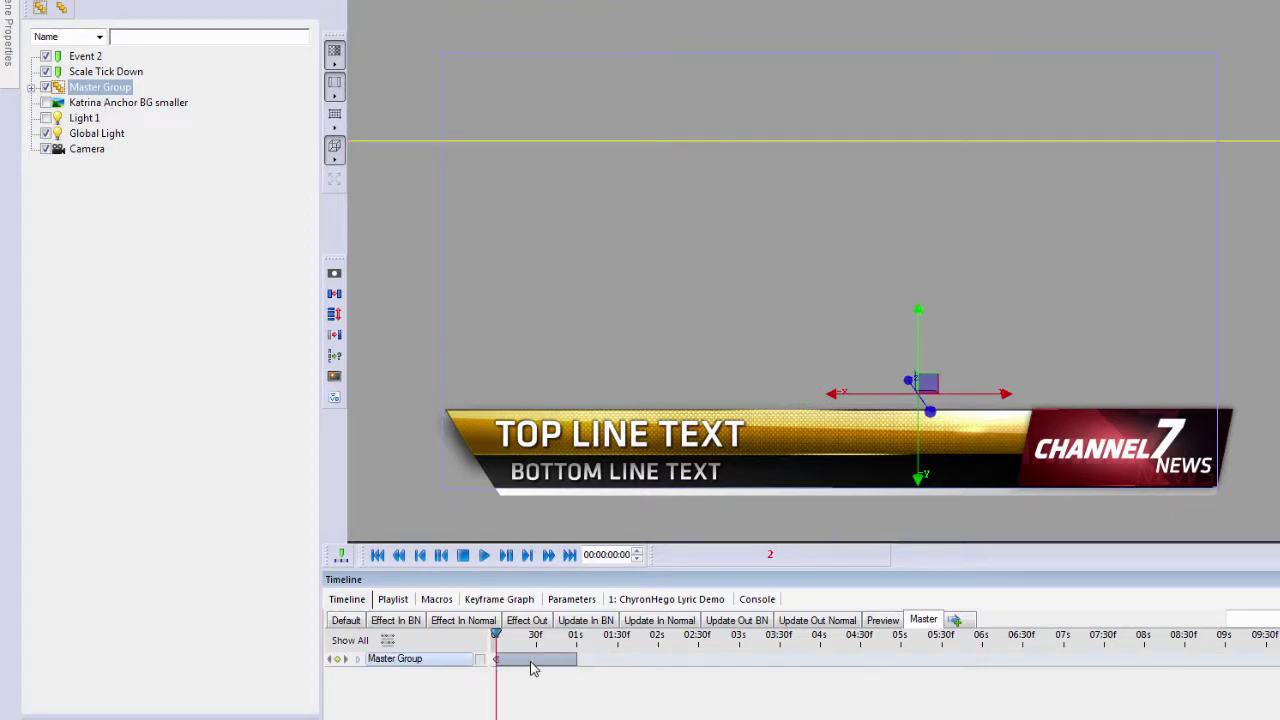
- Remove the Master Group track from the Master transition and add the group back with Add To Current Transition
right_click(533, 668)
left_click(513, 660)
right_click(515, 661)
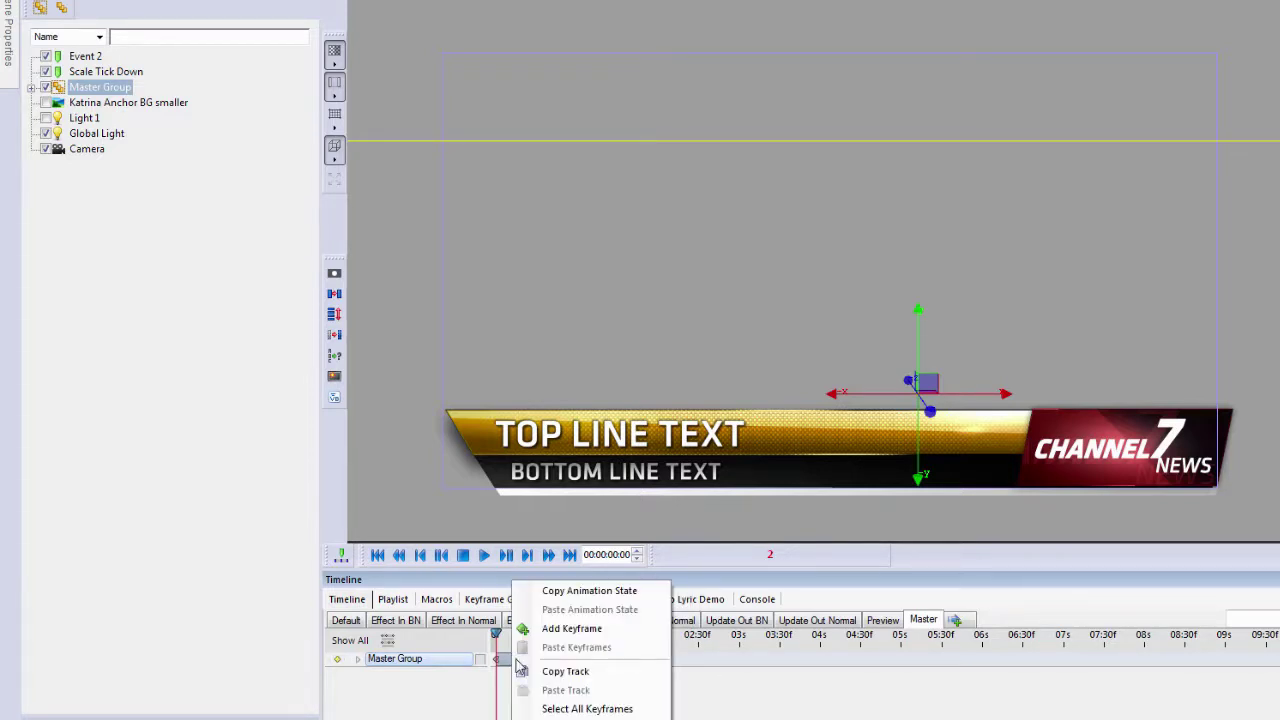
left_click(406, 711)
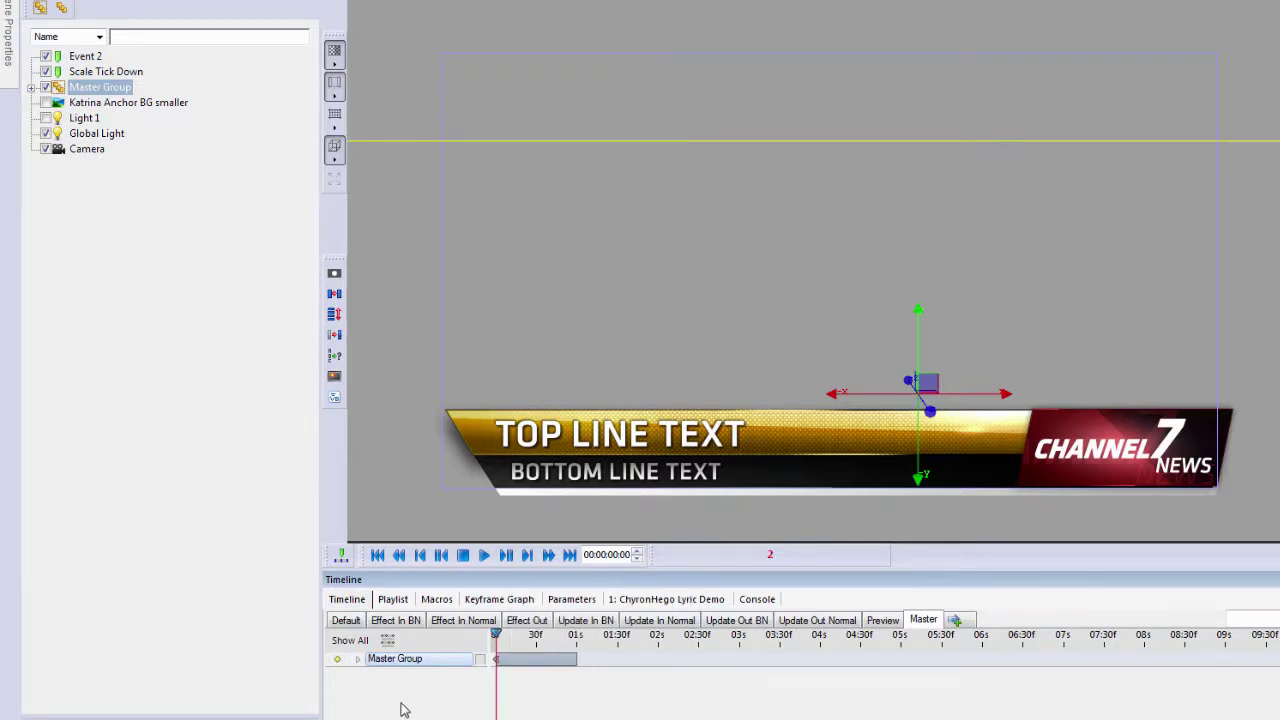
right_click(409, 669)
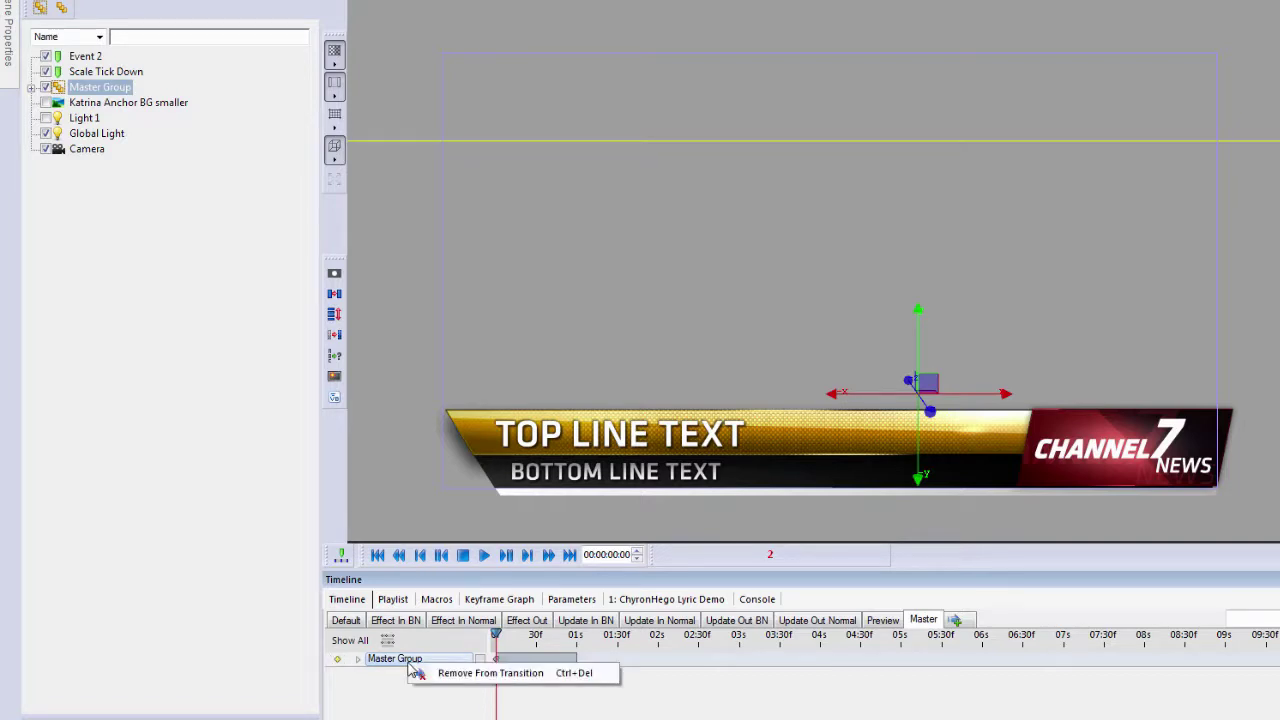
left_click(460, 675)
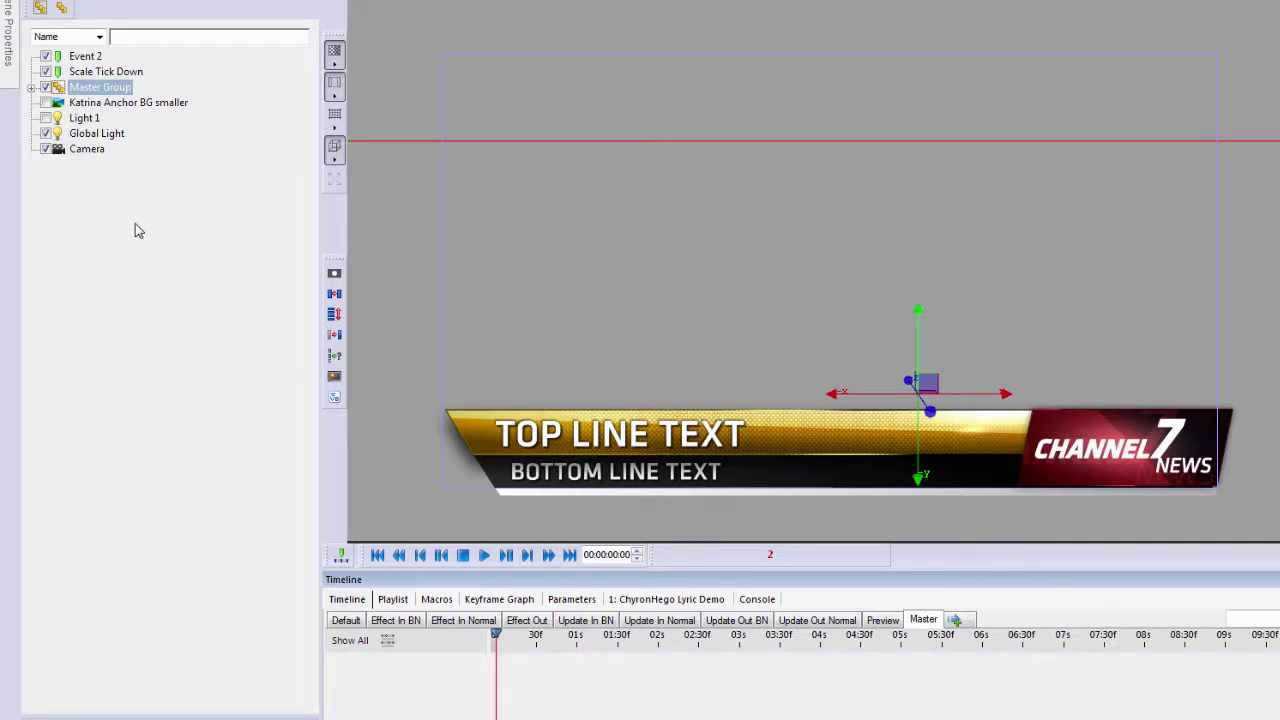
right_click(91, 89)
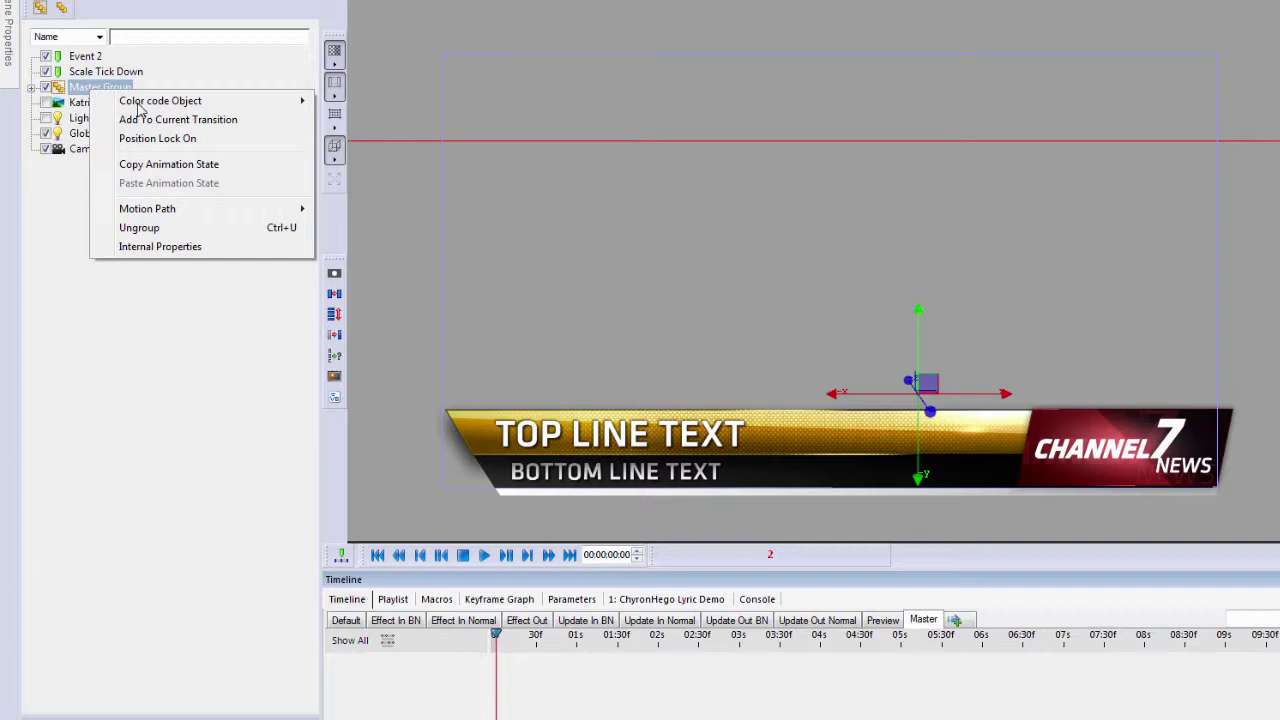
left_click(165, 119)
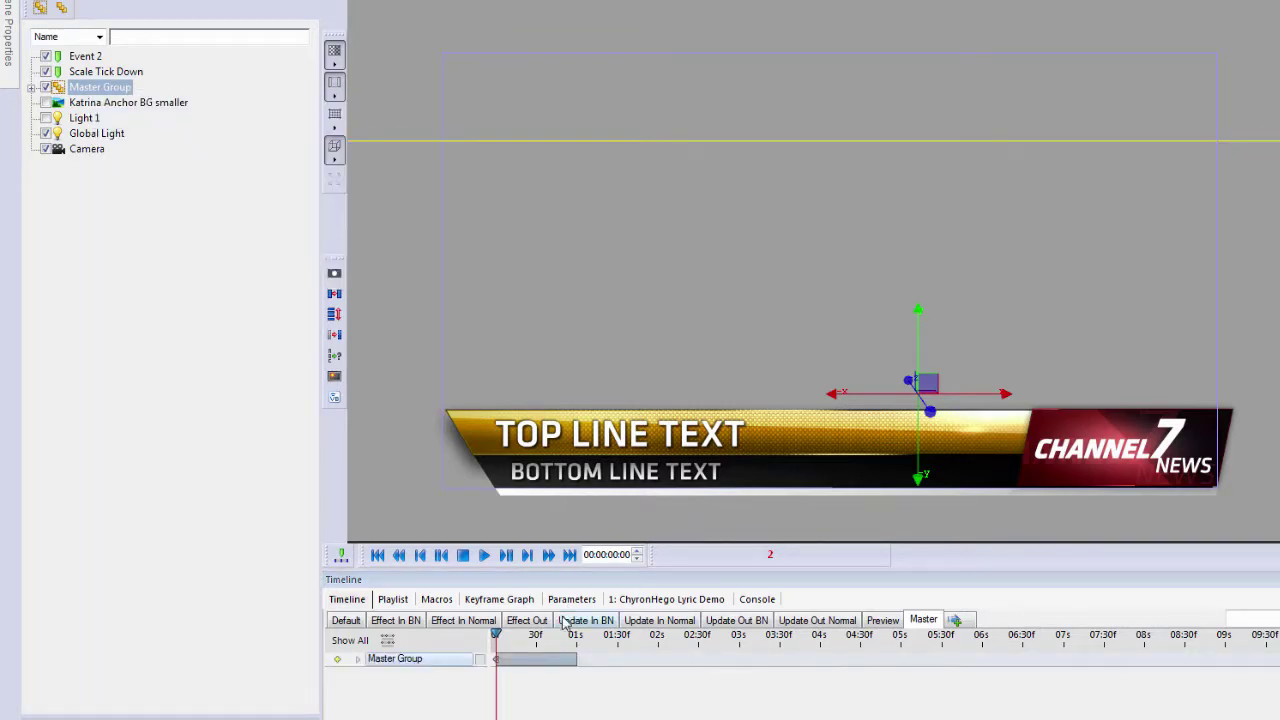